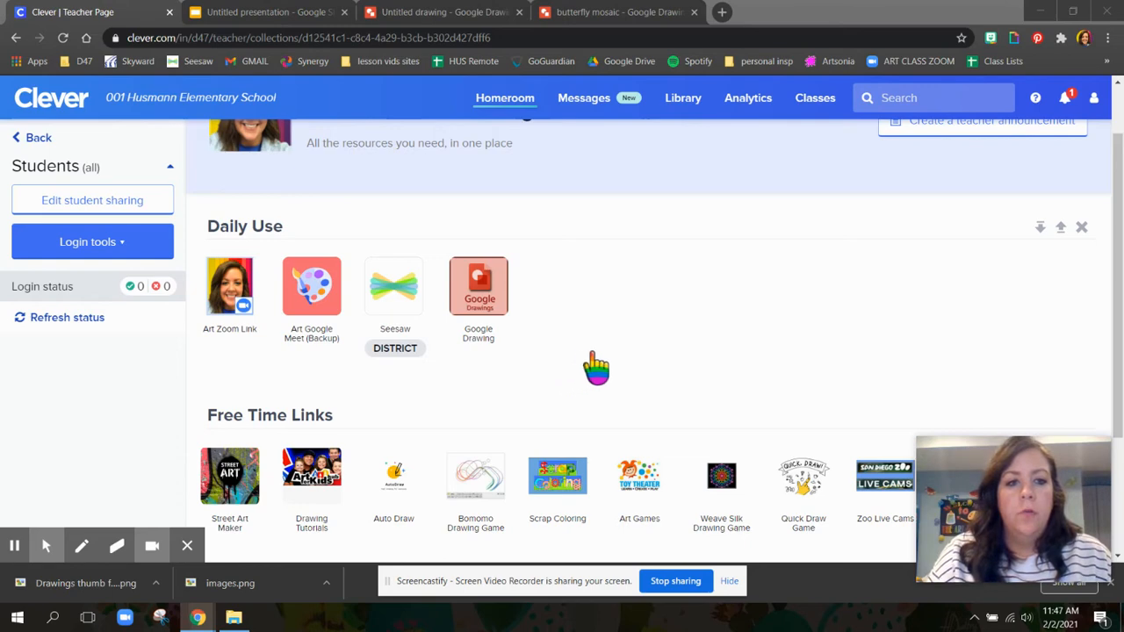
- Open a new Google Drawing from the Daily Use resources on the class art page
scroll(594, 372, up, 2)
click(346, 183)
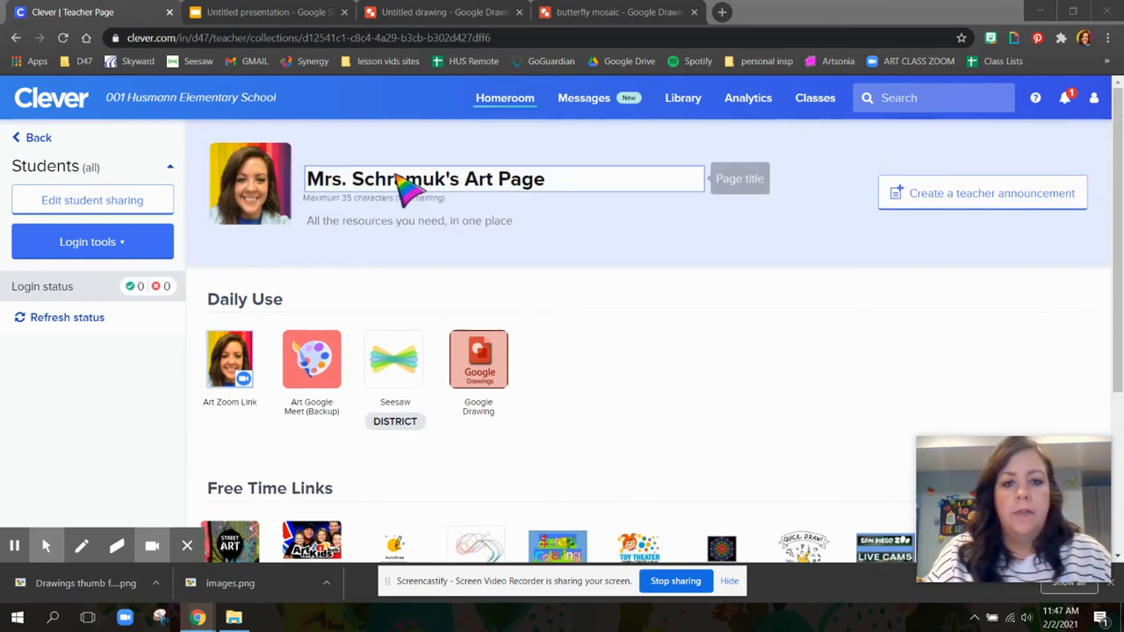
click(465, 290)
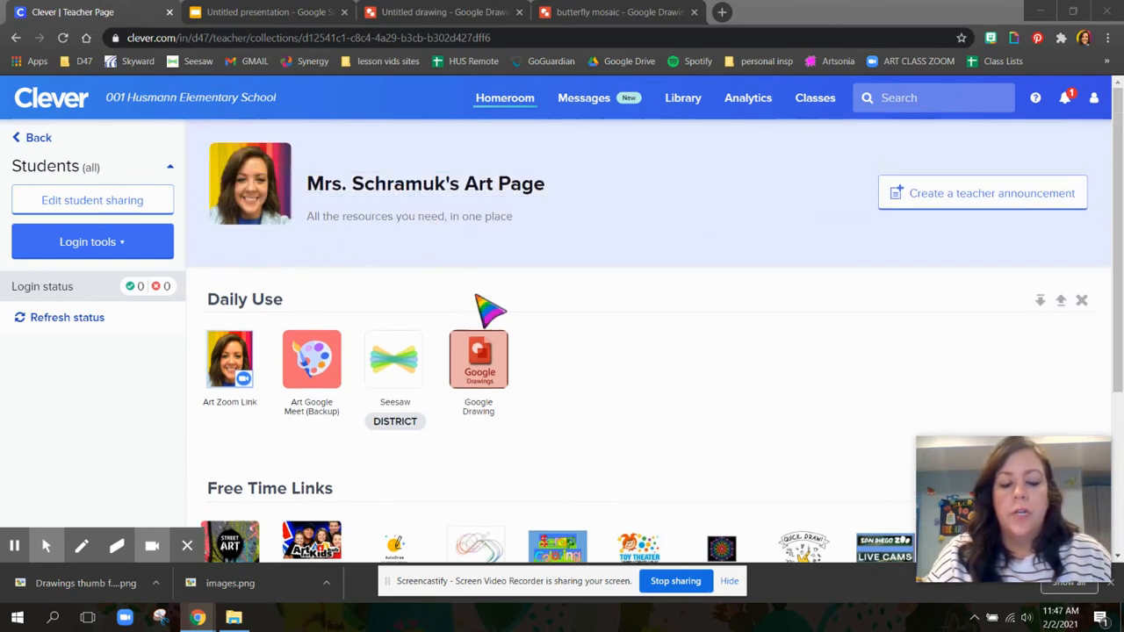
click(489, 373)
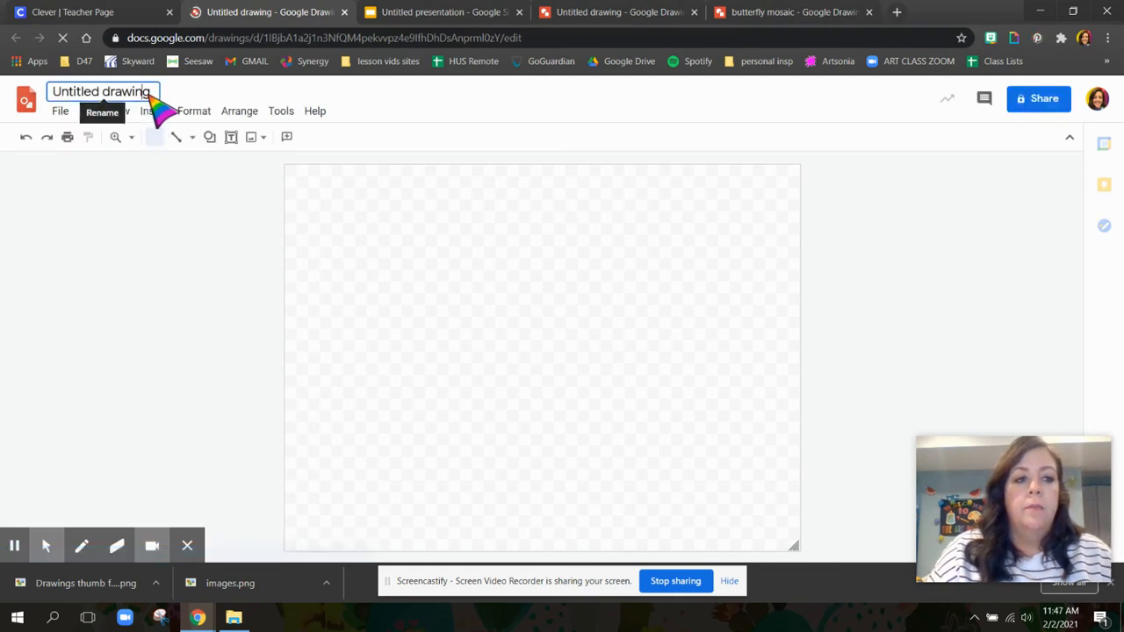
- Rename the untitled drawing as "Butterfly Mosaic"
click(106, 92)
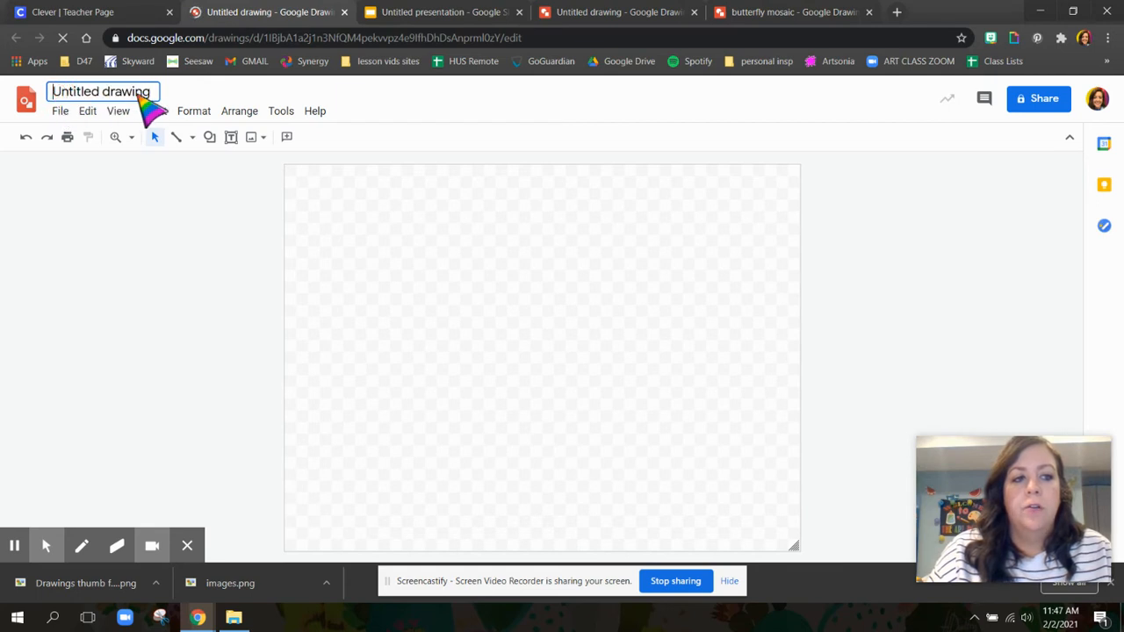
click(57, 92)
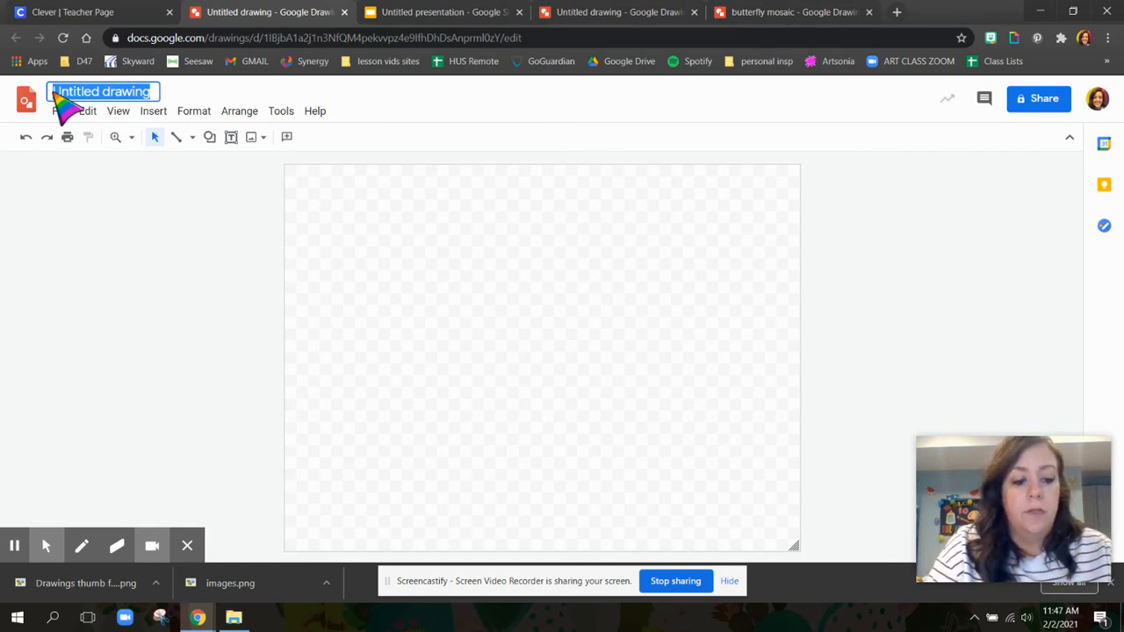
text(Bu)
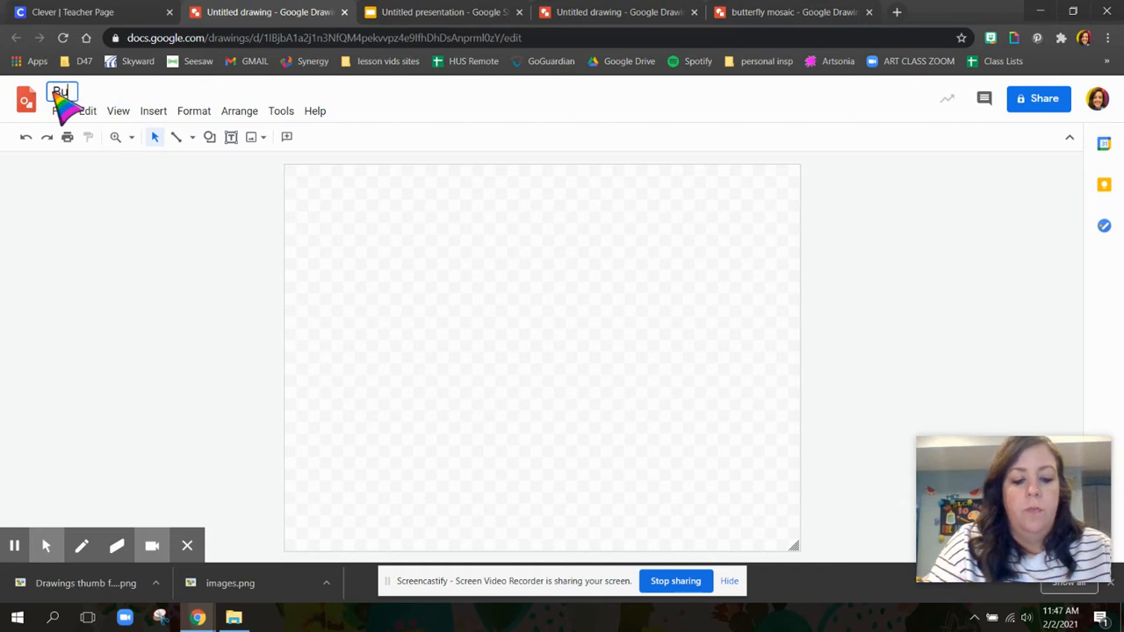
text(tterfly M)
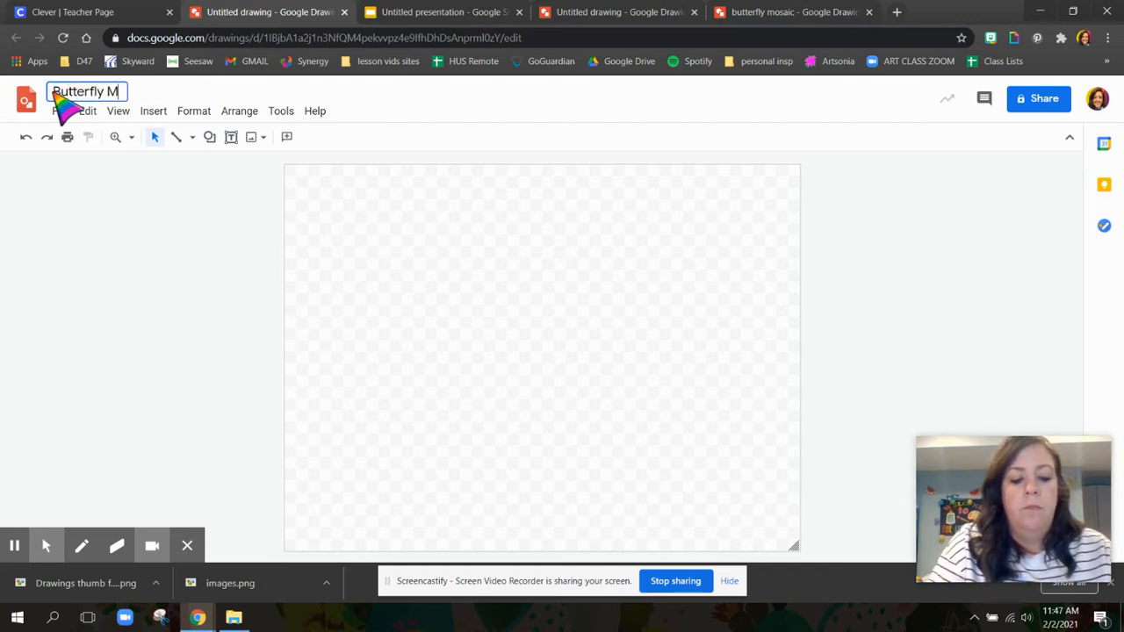
text(osaic)
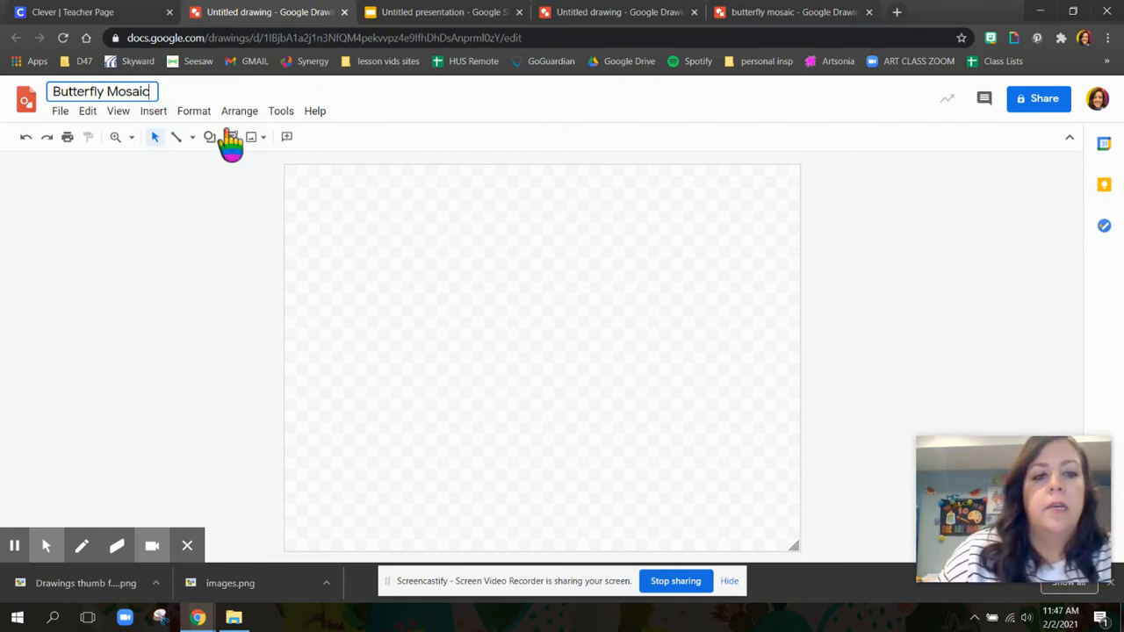
- Insert the butterfly outline picture "images" from the computer's Desktop folder into the drawing
click(156, 113)
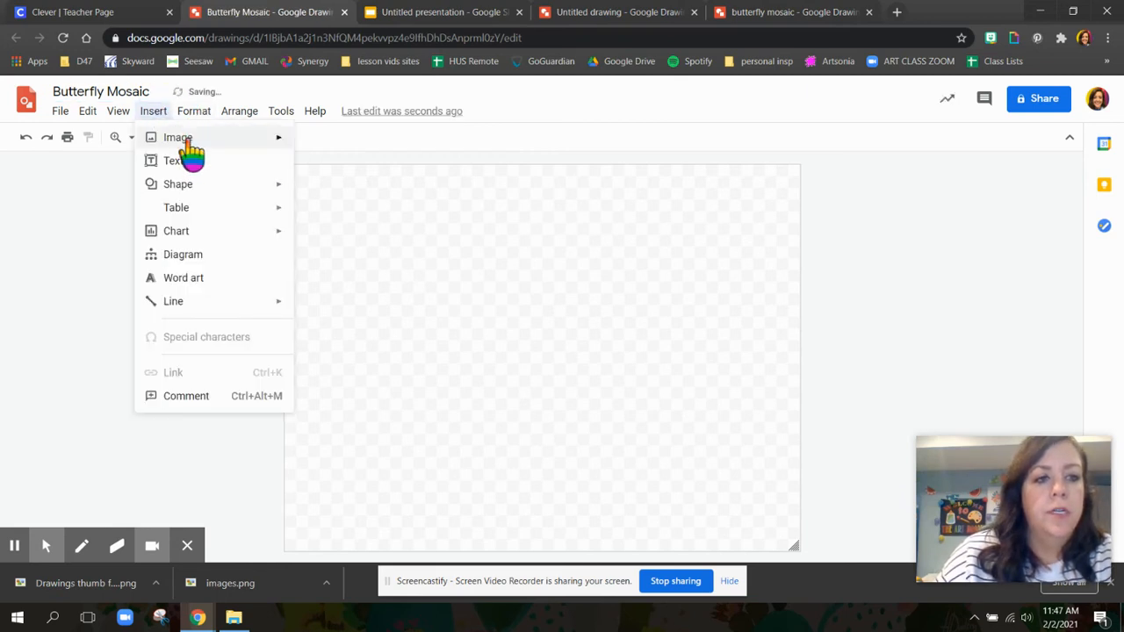
mouse_move(188, 141)
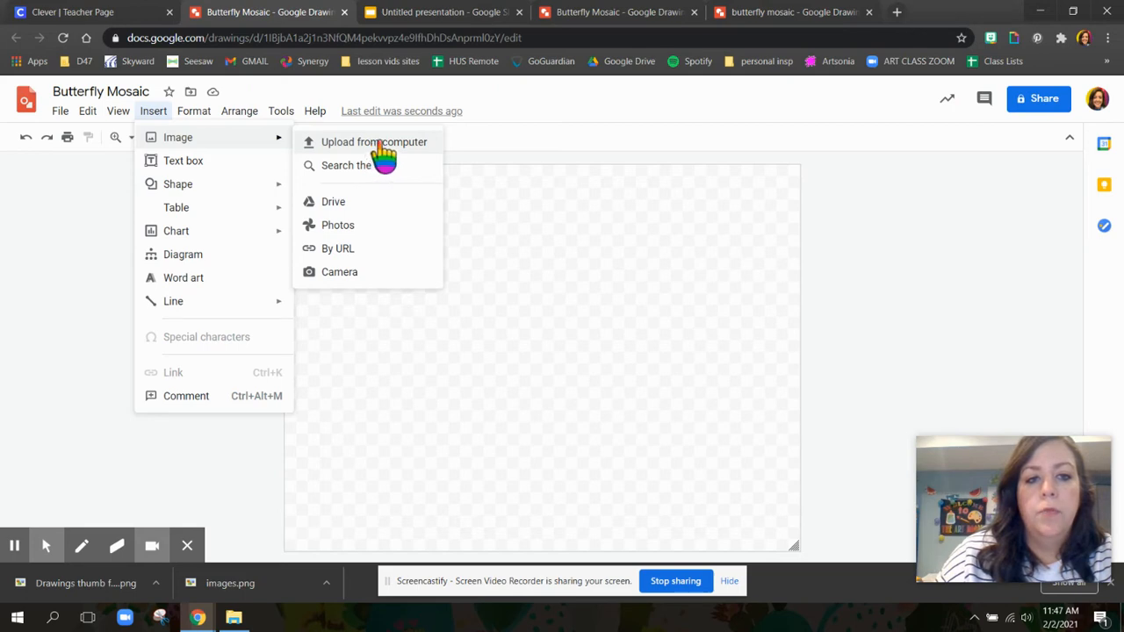
click(374, 145)
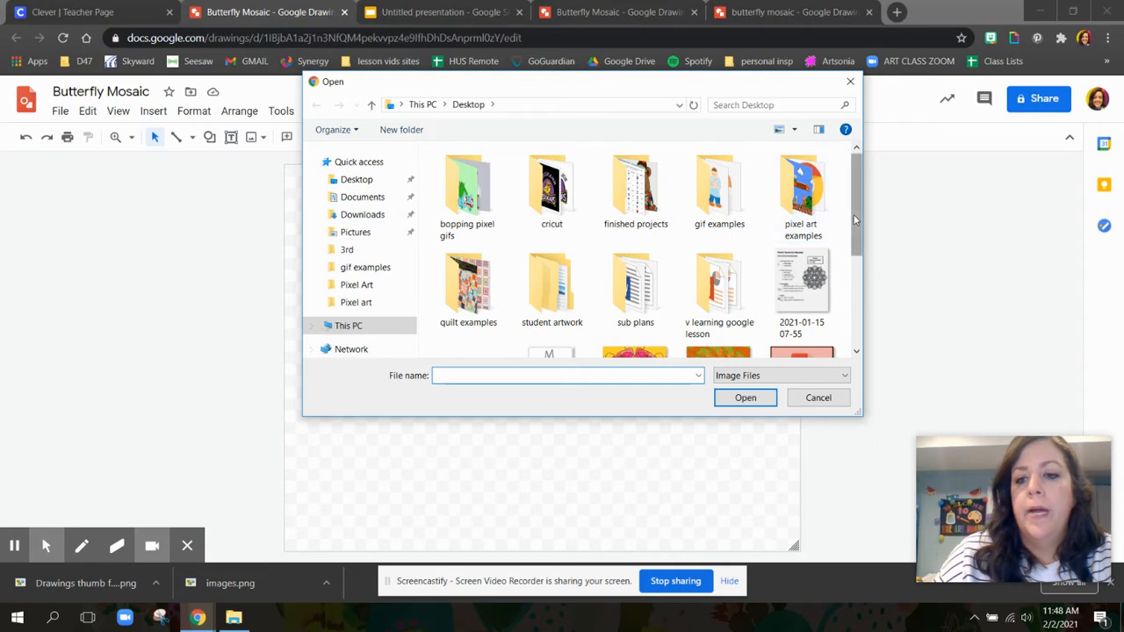
drag(859, 219, 863, 303)
click(552, 303)
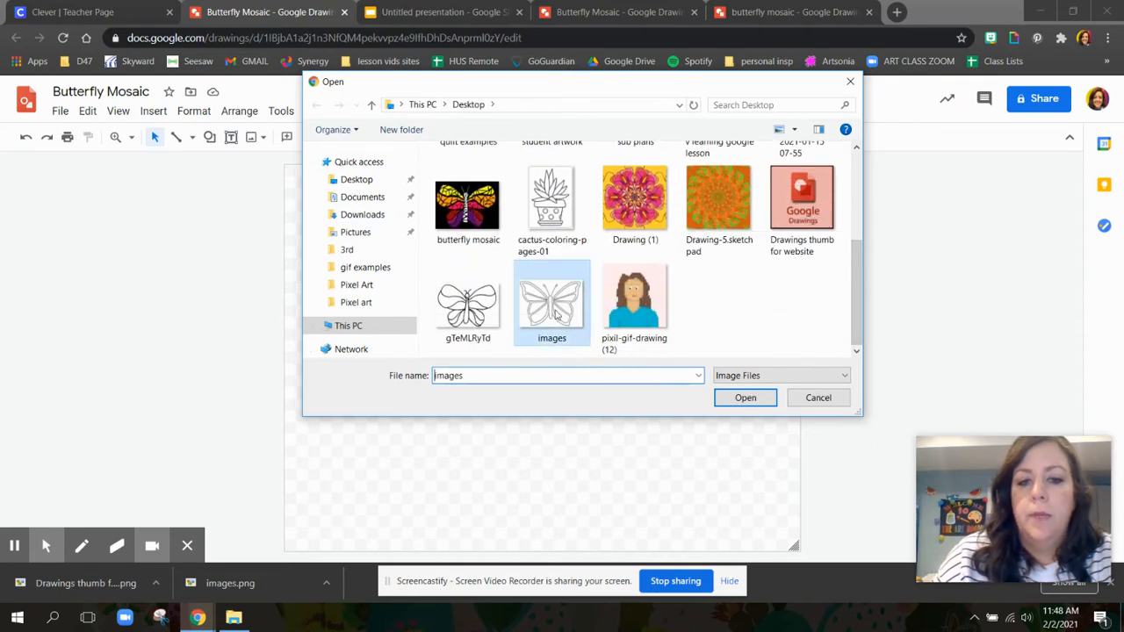
click(470, 320)
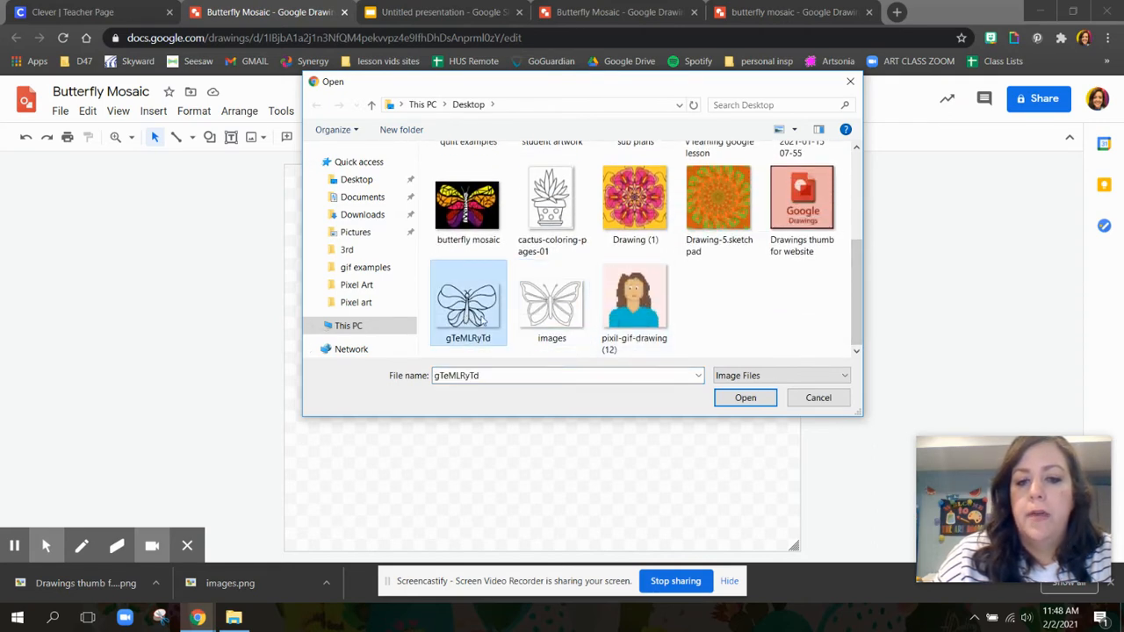
click(562, 318)
click(745, 397)
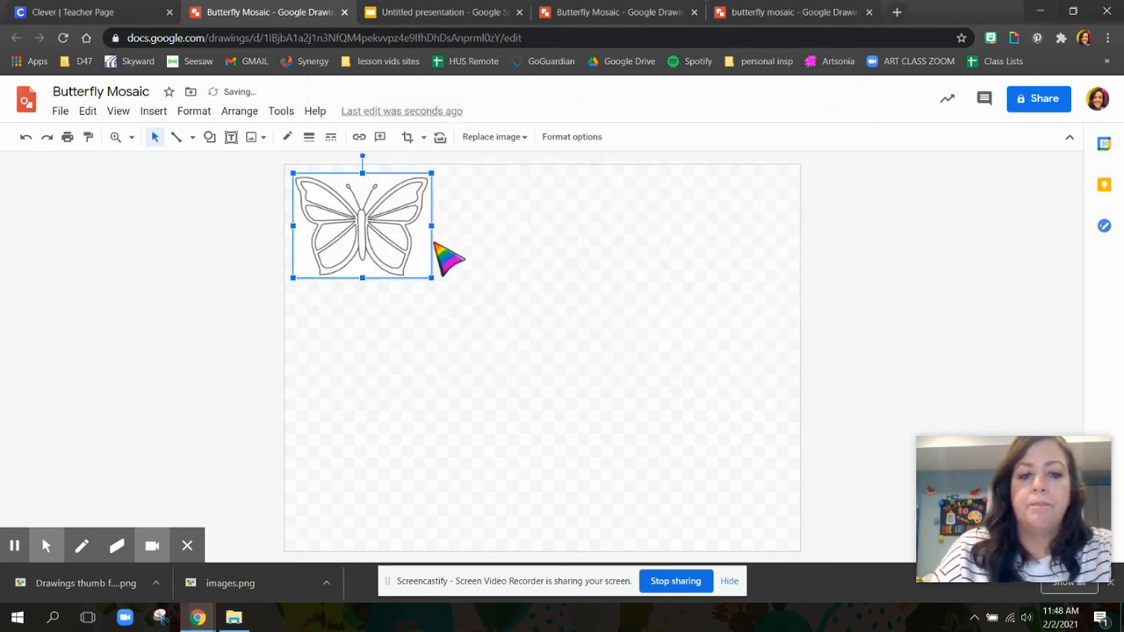
- Enlarge the butterfly picture proportionally until it nearly fills the canvas, and centre it horizontally
click(431, 278)
drag(431, 278, 780, 526)
click(771, 524)
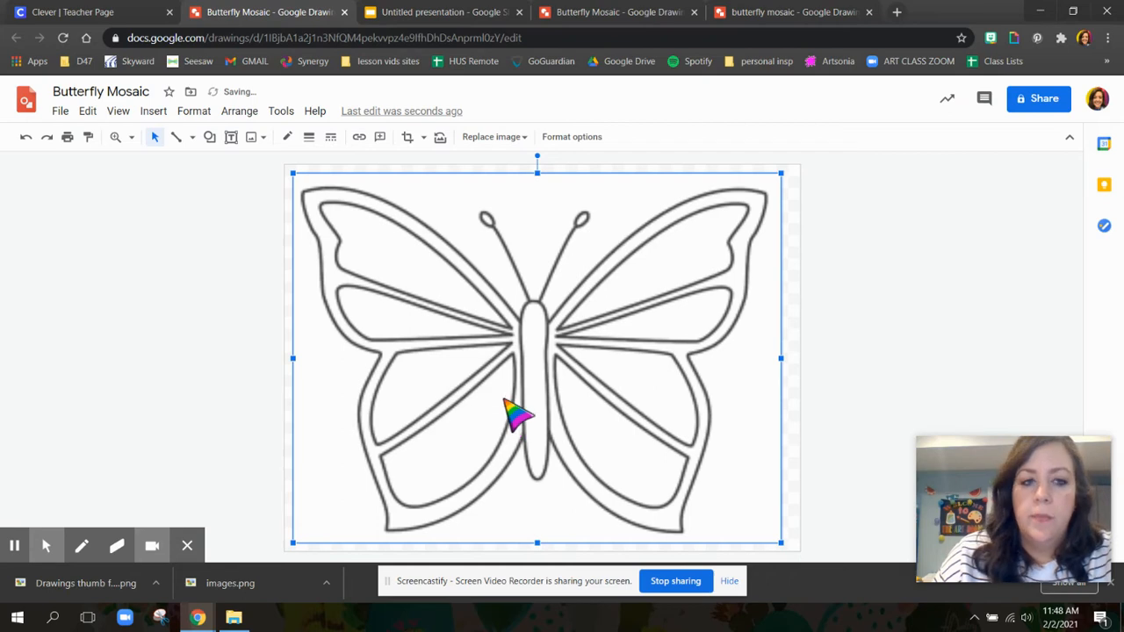
drag(575, 405, 580, 405)
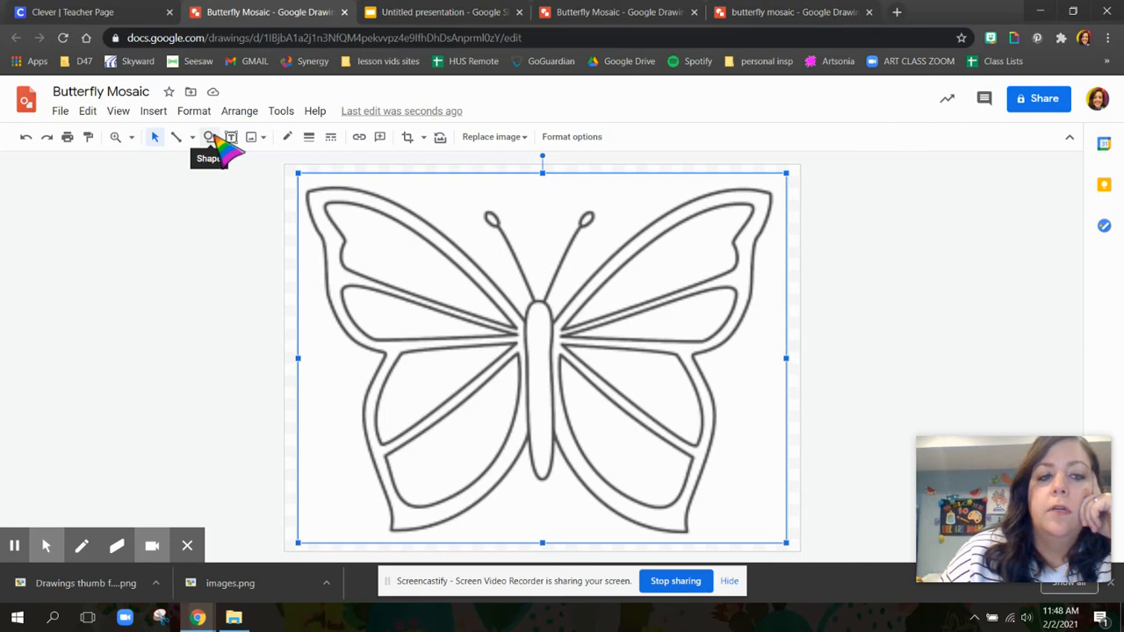
- Draw a small closed triangle with the Polyline tool in the outer tip of the butterfly's upper-left wing
click(216, 139)
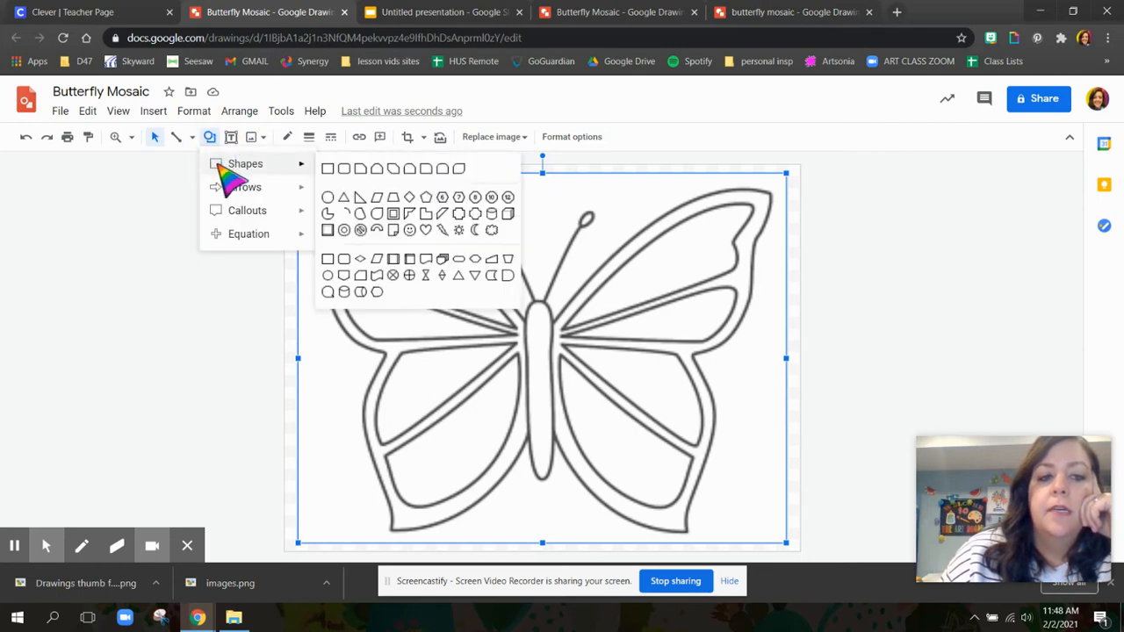
mouse_move(225, 167)
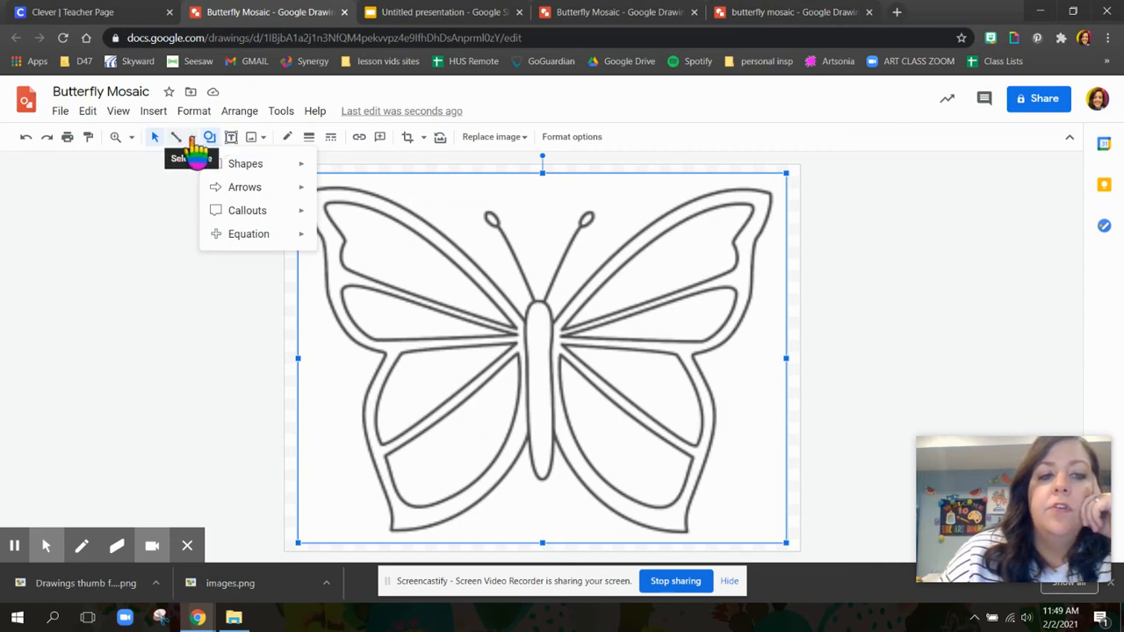
click(193, 141)
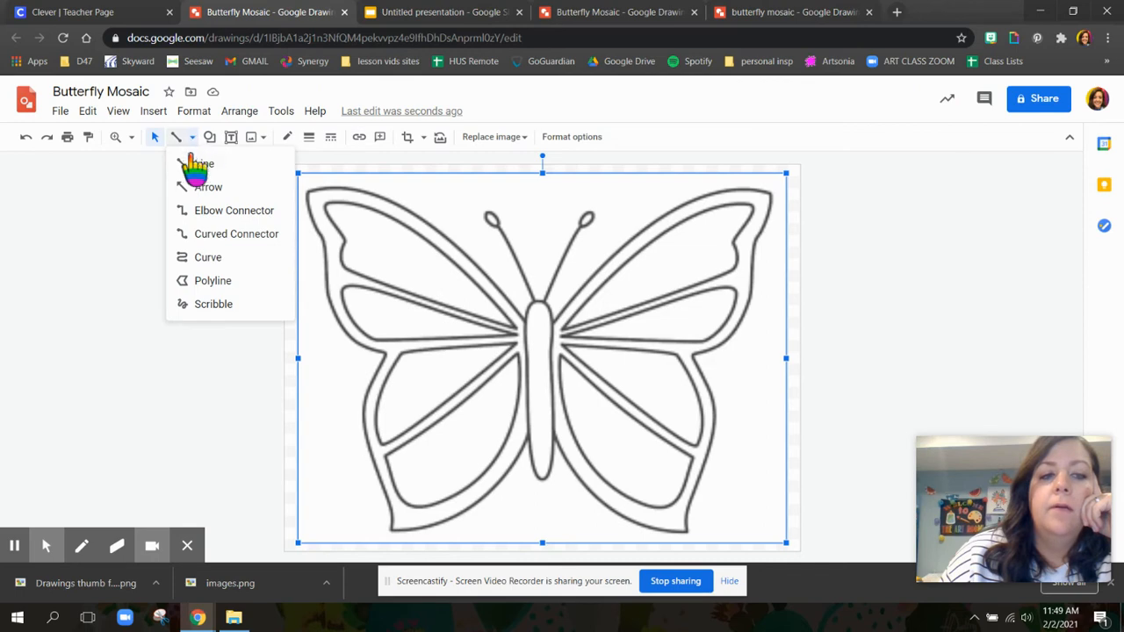
click(214, 282)
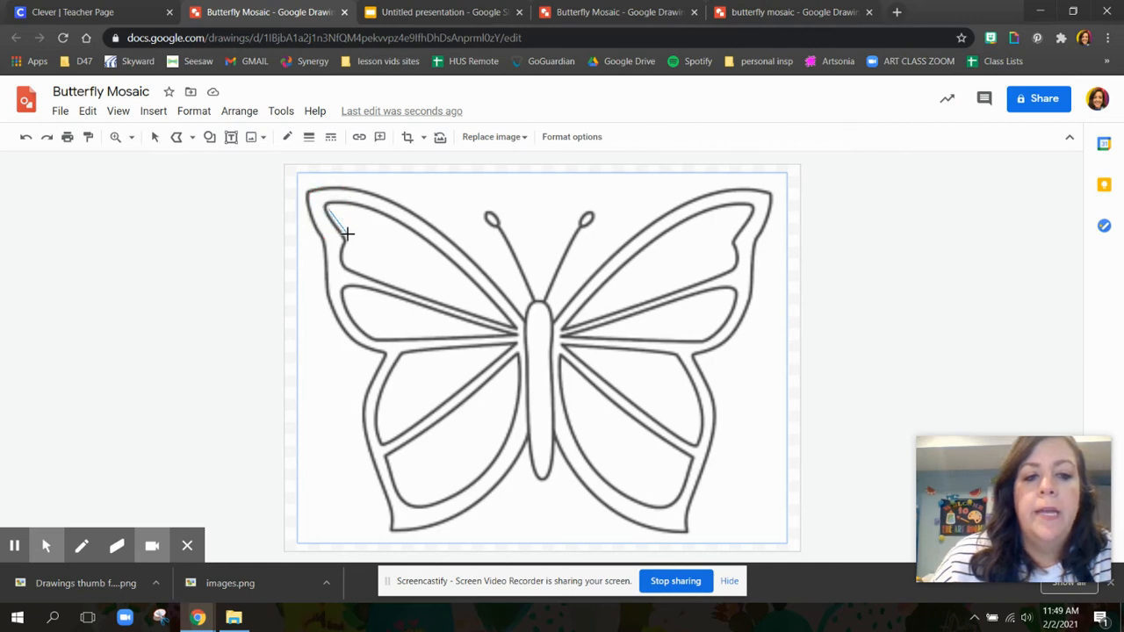
mouse_move(347, 232)
mouse_down()
mouse_move(327, 209)
mouse_move(367, 226)
mouse_move(364, 238)
mouse_move(372, 228)
mouse_move(349, 231)
mouse_up()
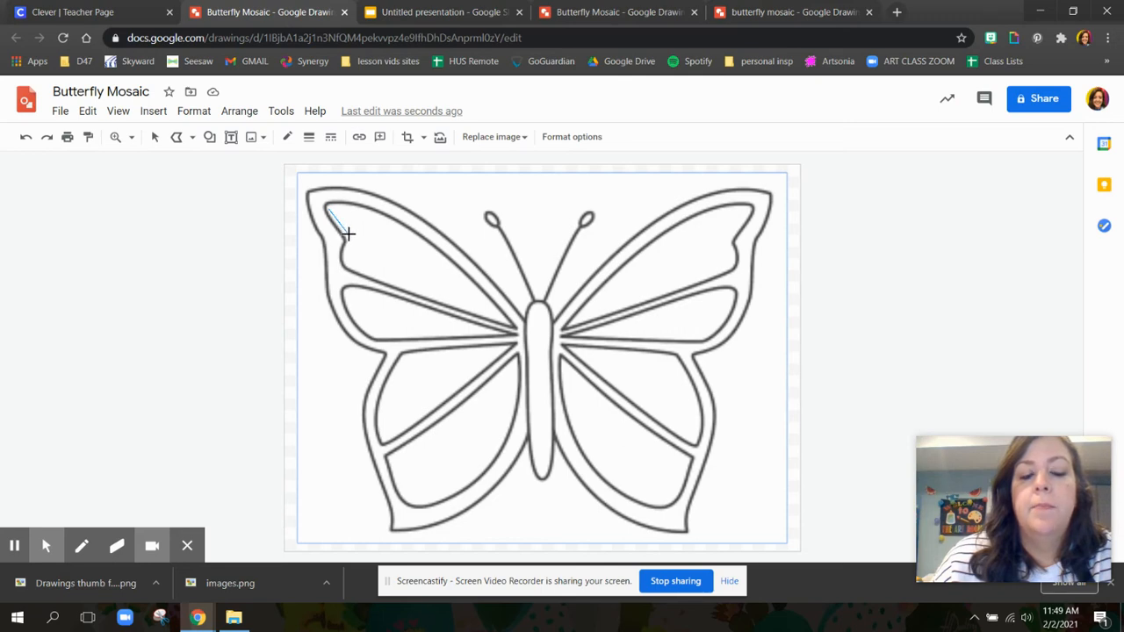
drag(348, 233, 349, 235)
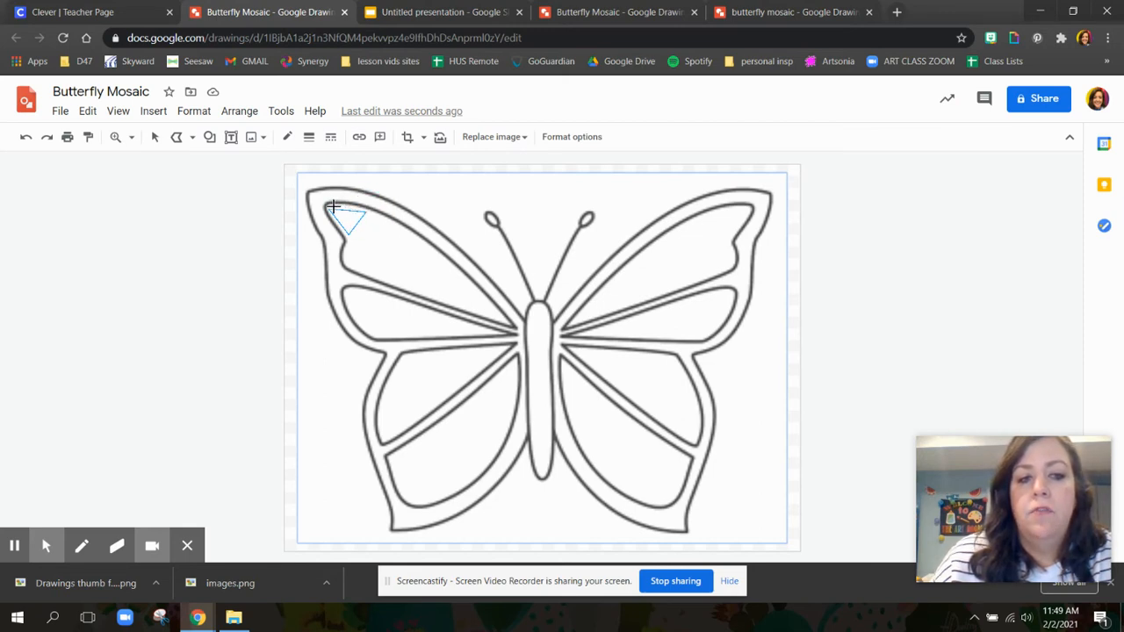
click(333, 206)
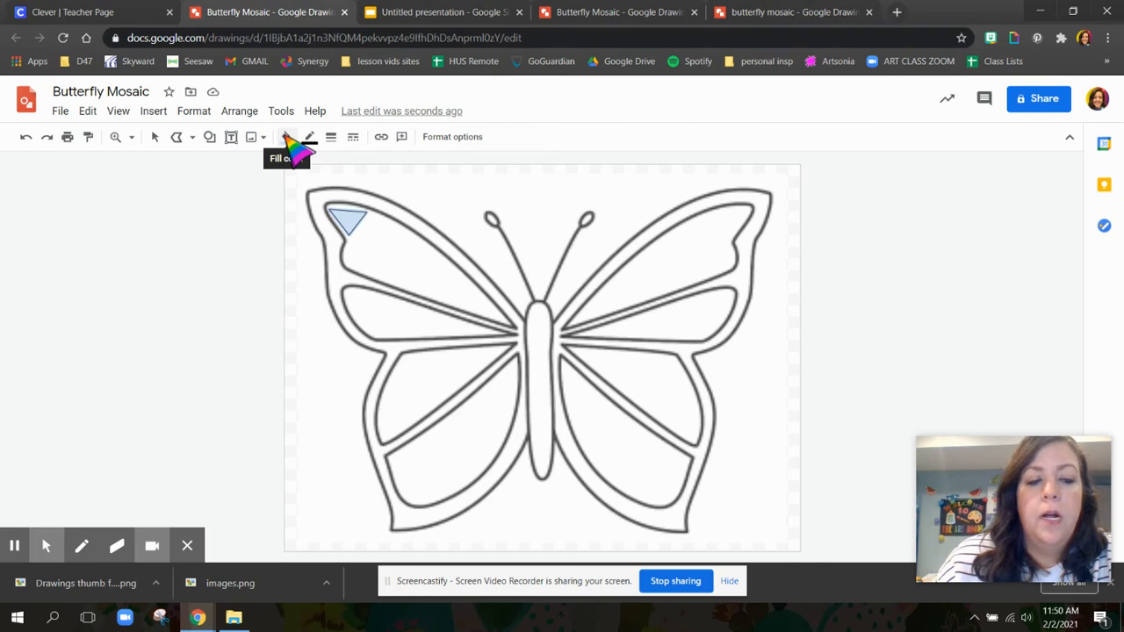
- Fill the triangle tile with solid red and make its border transparent
click(288, 139)
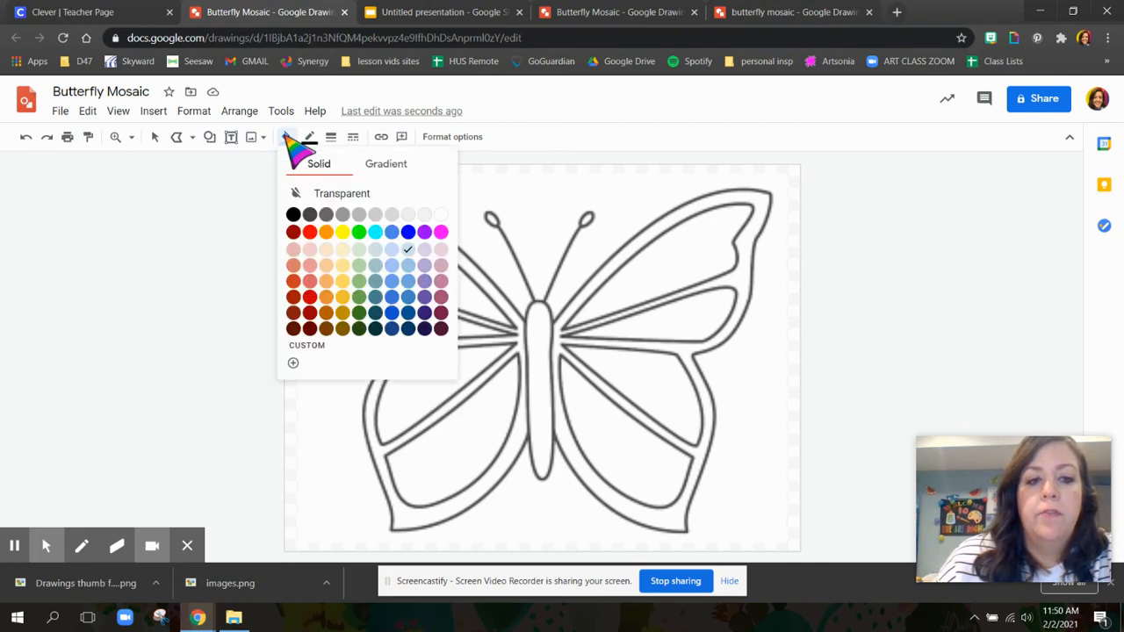
click(309, 233)
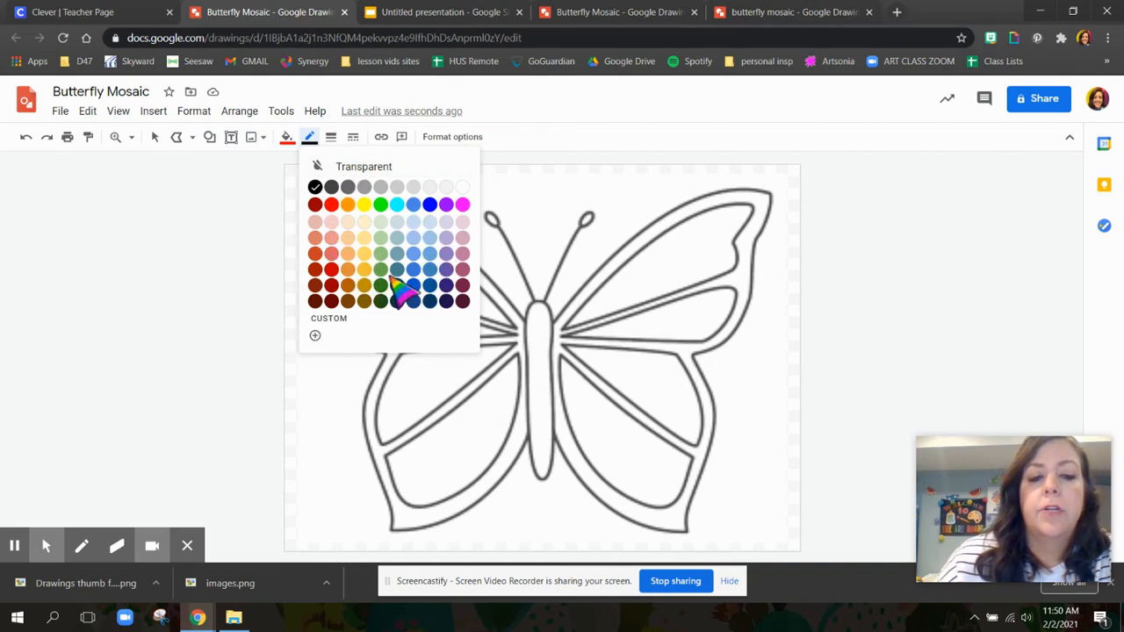
click(375, 168)
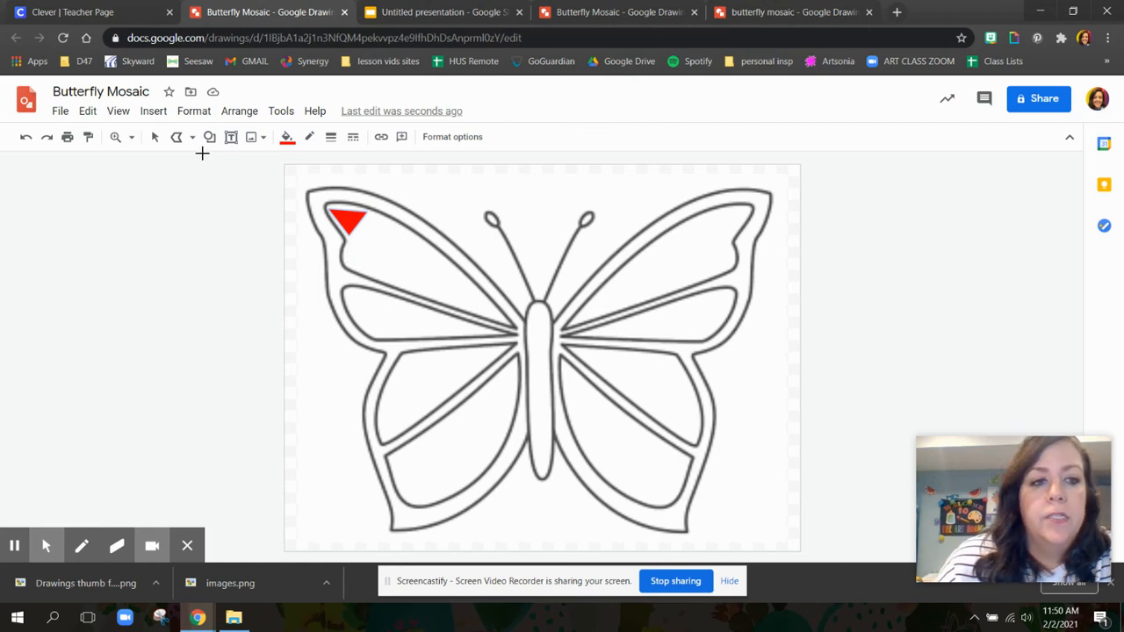
- Draw a second closed polyline tile, a narrow bent strip, beside the red triangle, leaving a thin gap
click(179, 139)
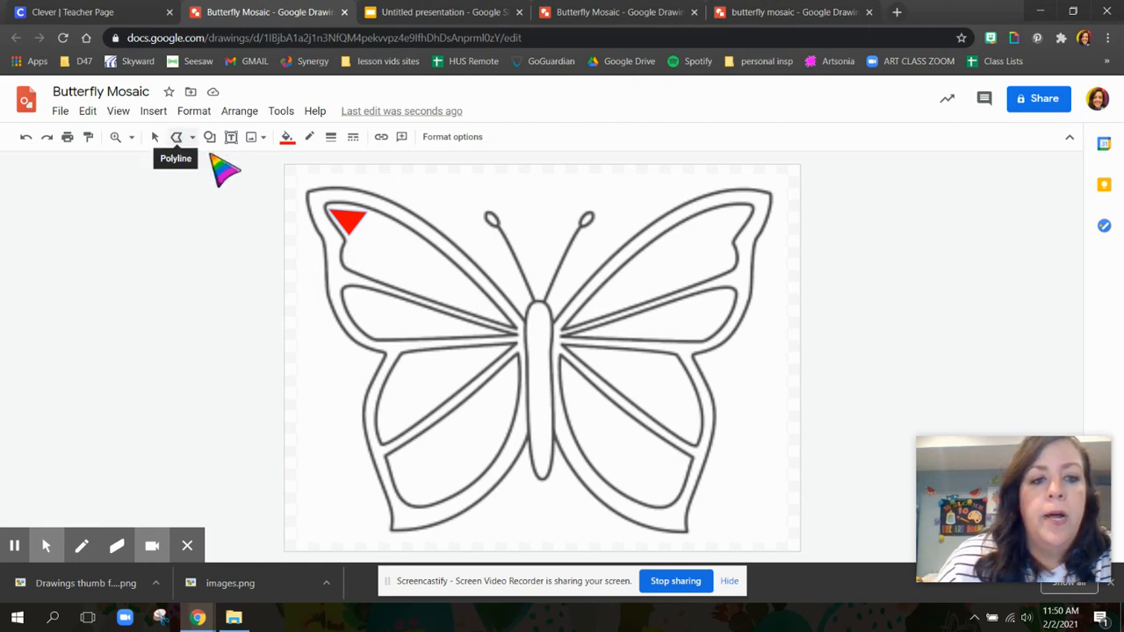
click(371, 215)
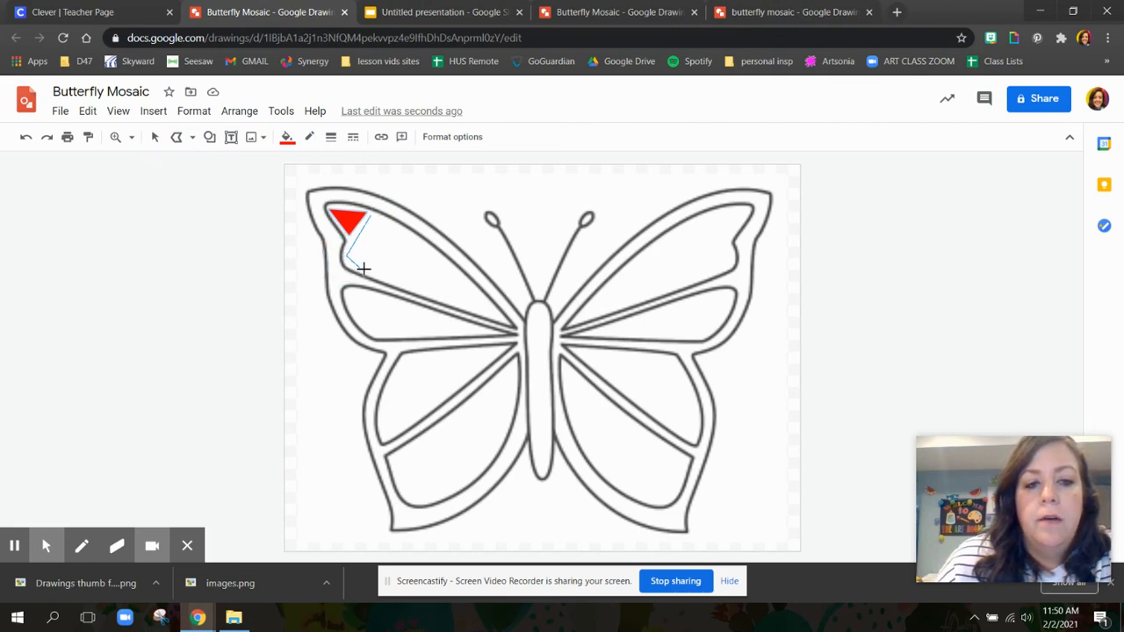
click(370, 271)
click(368, 252)
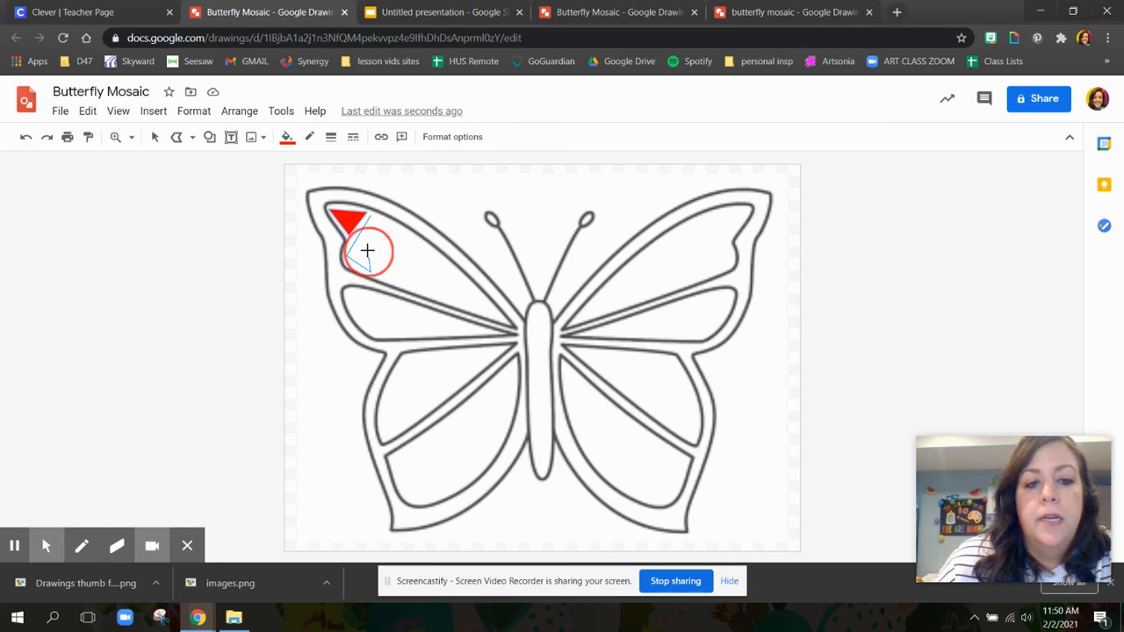
click(380, 226)
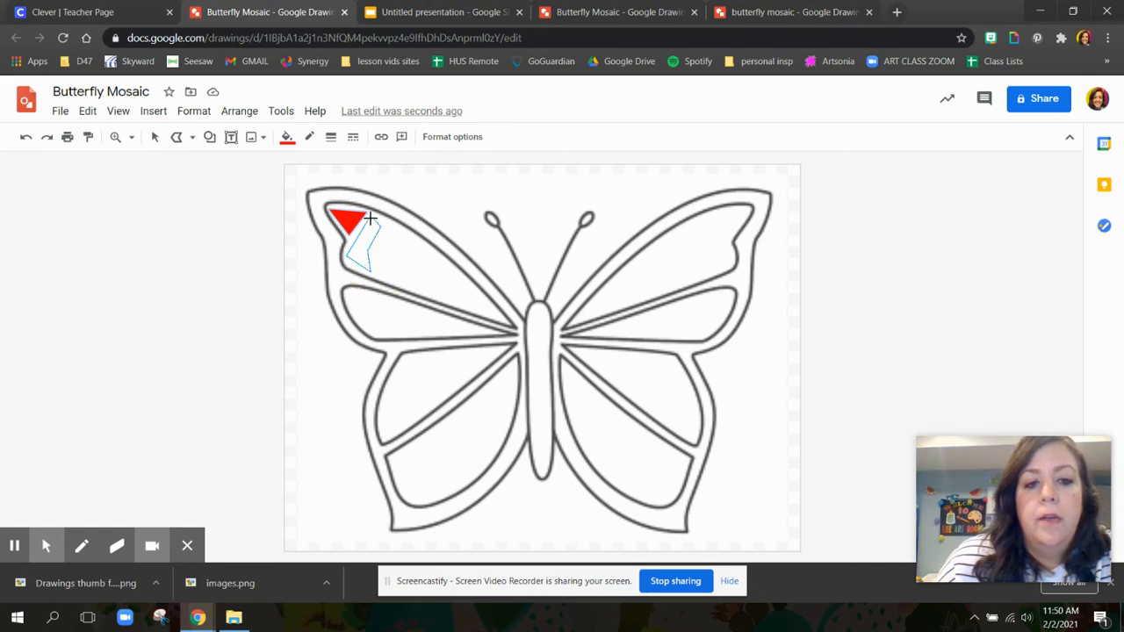
click(369, 217)
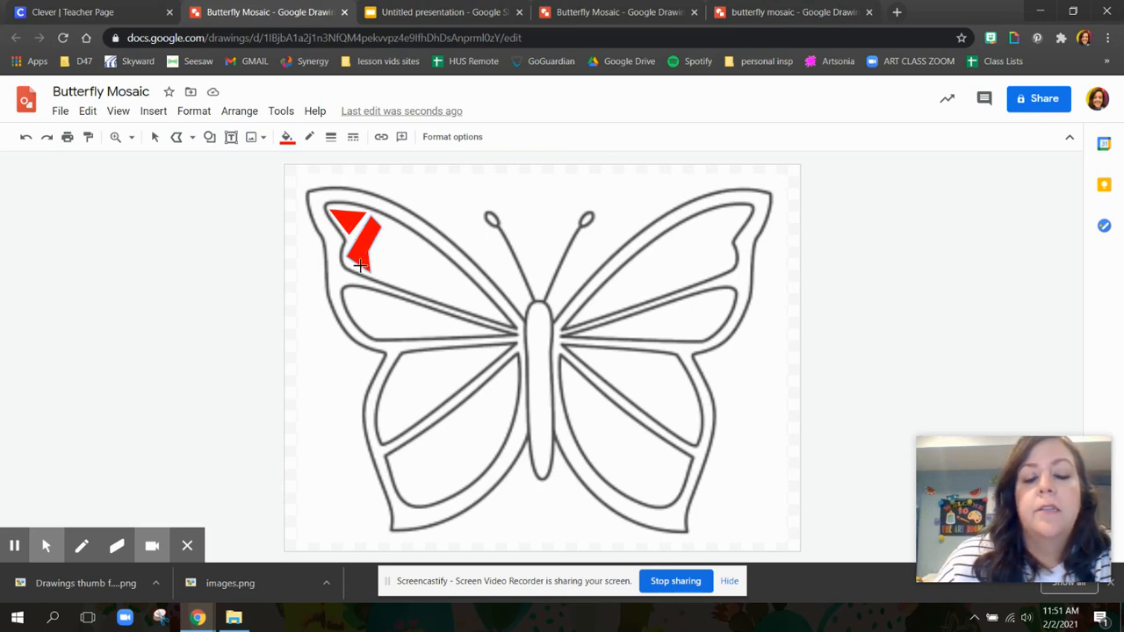
- Draw a third, wider closed polyline tile following the inner edge of the bent strip in the upper-left wing
click(389, 226)
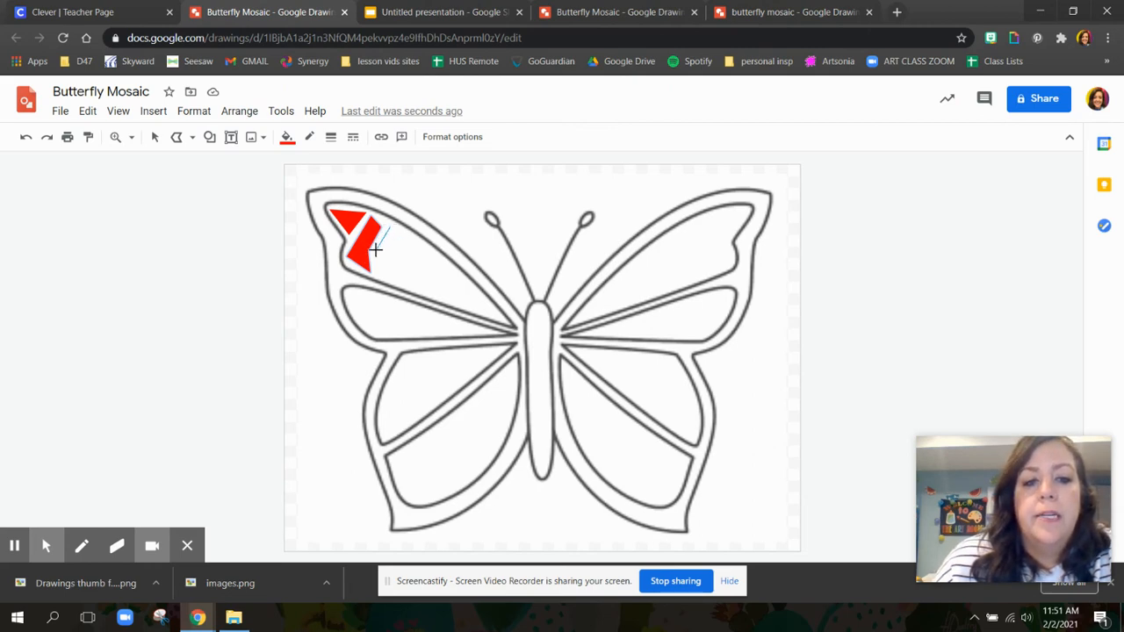
click(379, 276)
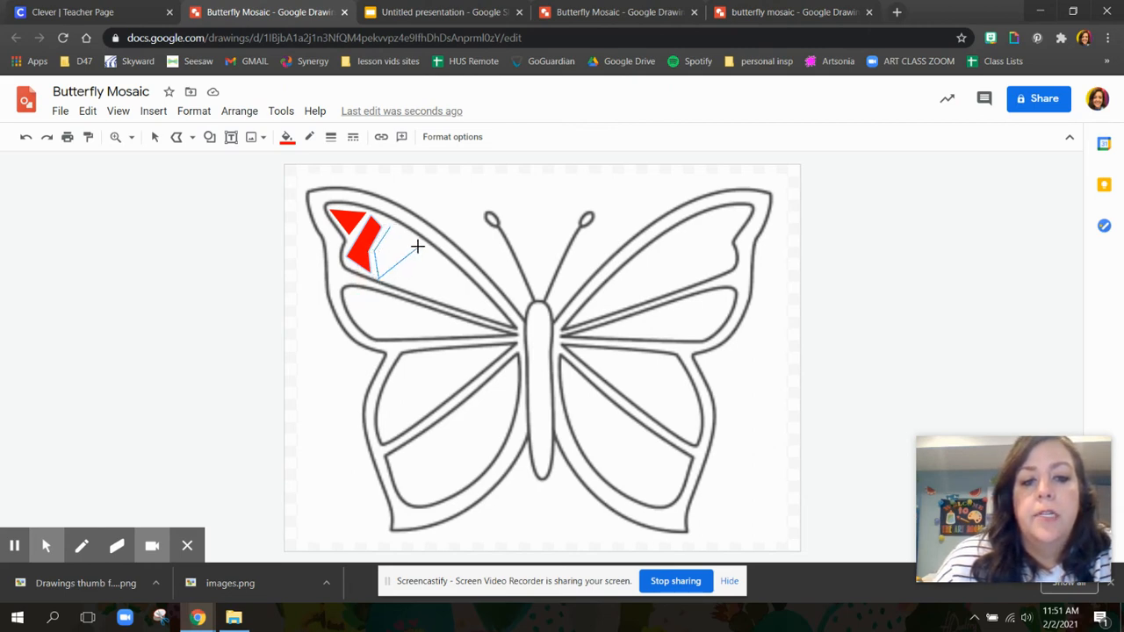
click(419, 244)
click(394, 227)
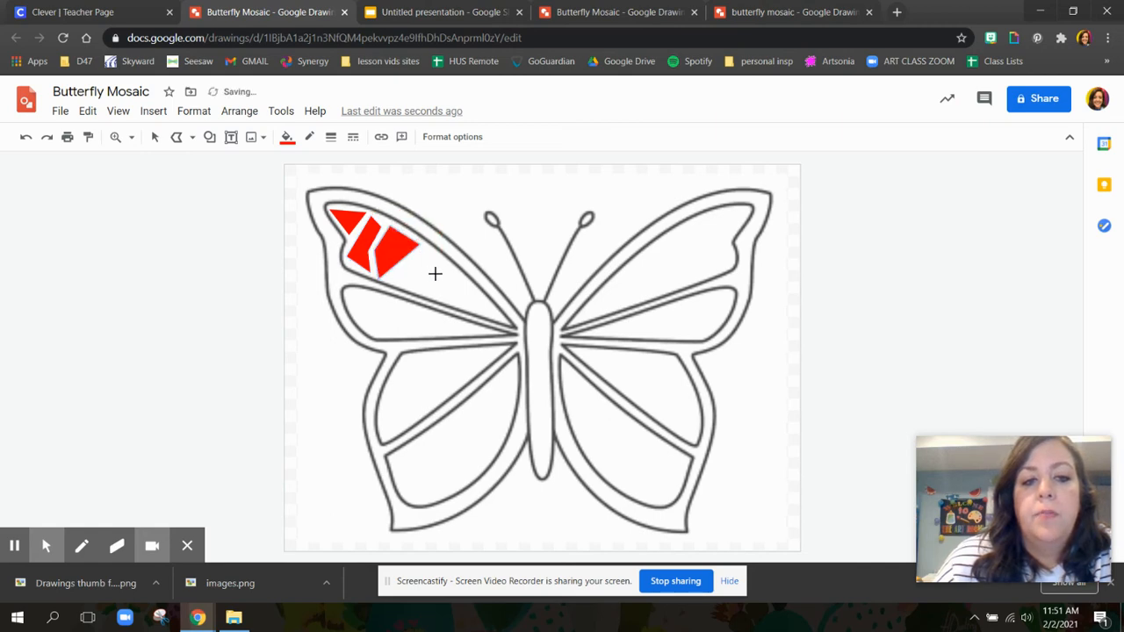
- Draw a fourth closed polyline tile, a slanted wedge, beside the wide third tile in the upper-left wing, leaving a thin gap
click(424, 251)
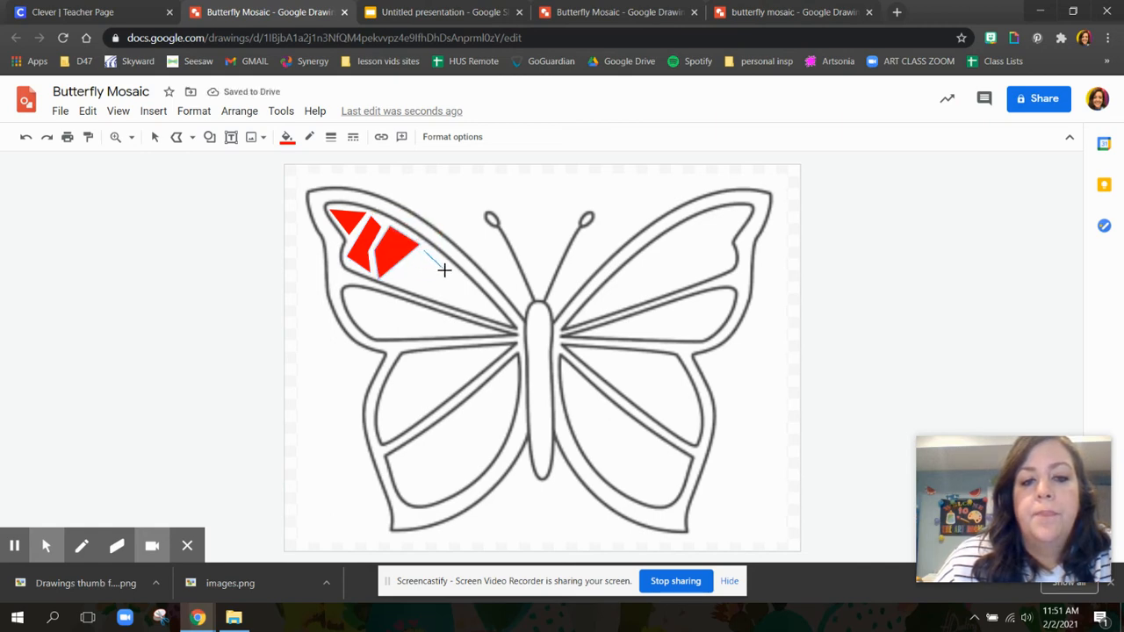
click(445, 271)
click(404, 278)
click(393, 275)
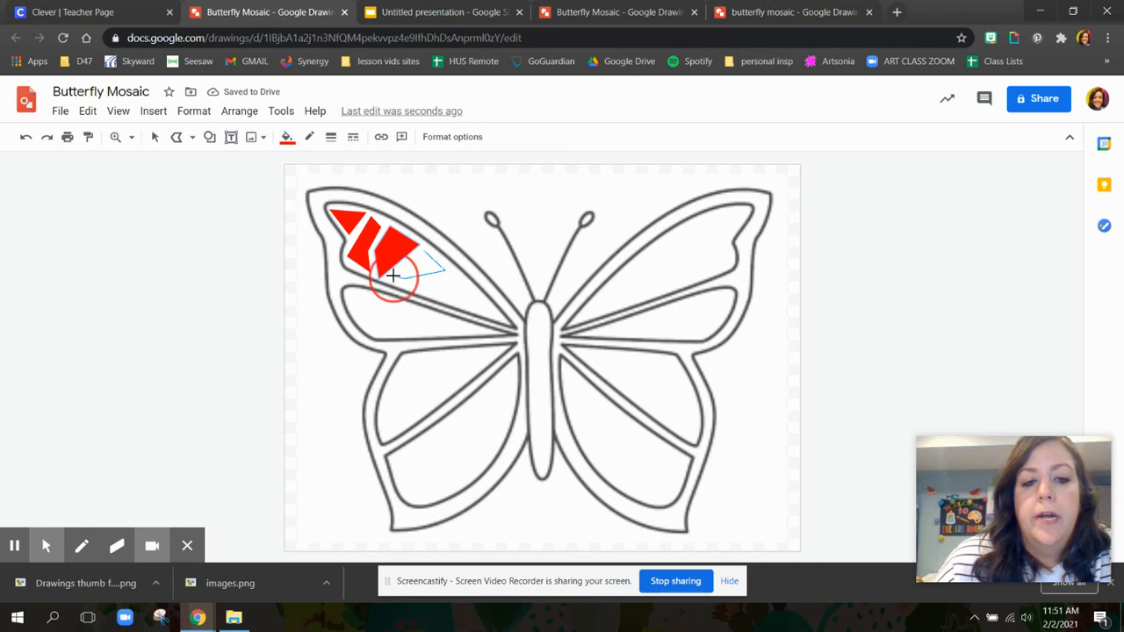
click(424, 252)
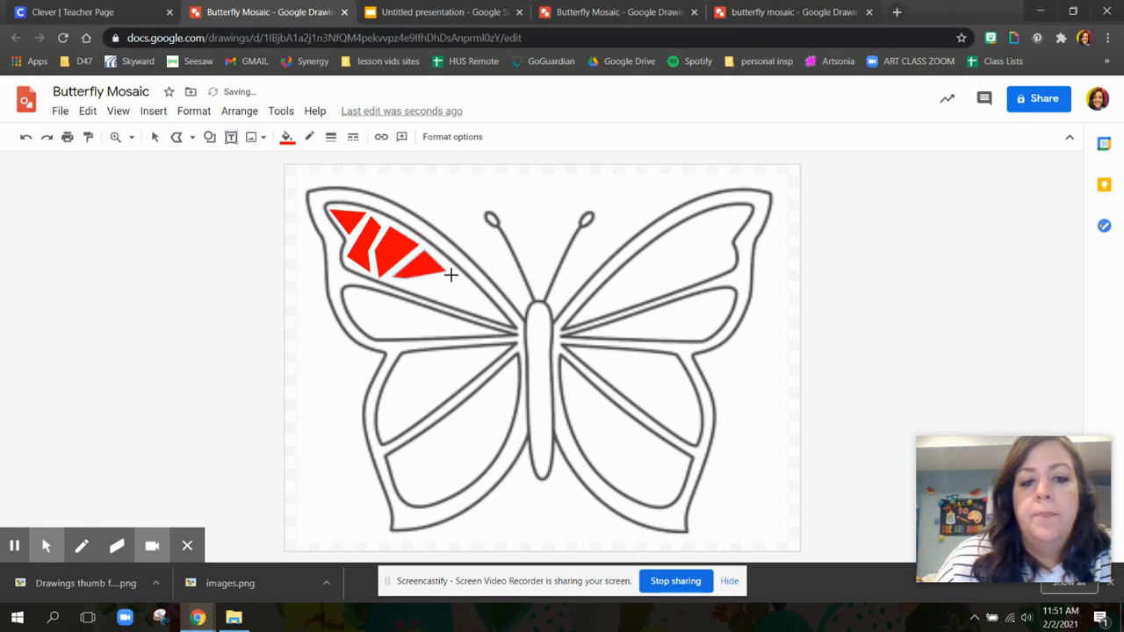
- Draw a fifth closed, four-sided polyline tile below the slanted wedge, following the wing outline towards the butterfly's body
click(452, 276)
click(470, 289)
click(435, 297)
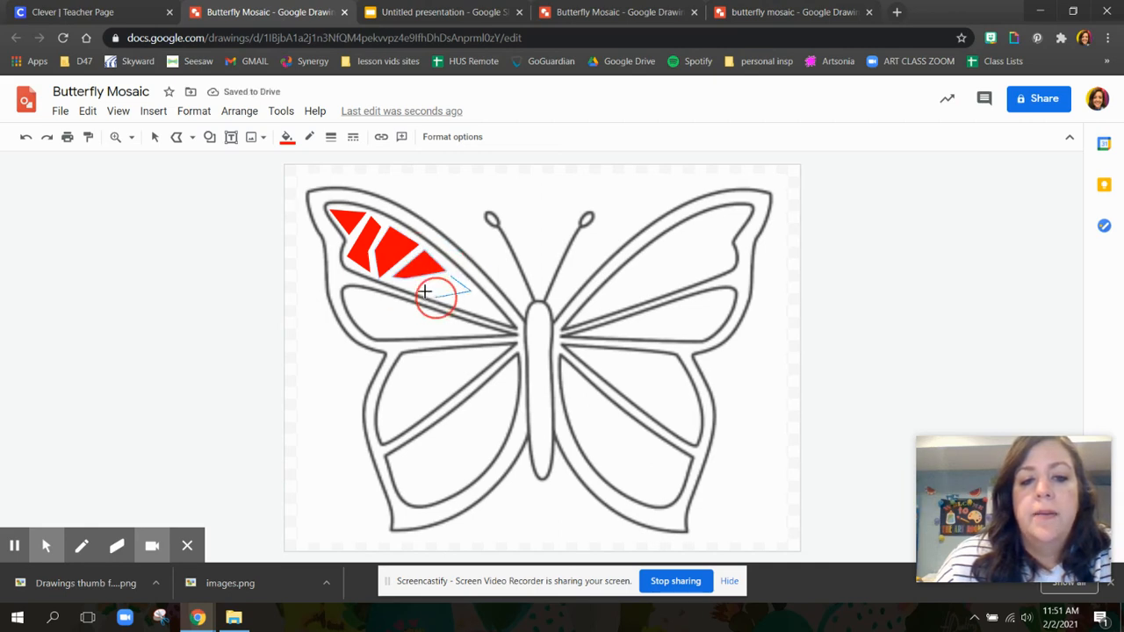
click(406, 284)
click(448, 274)
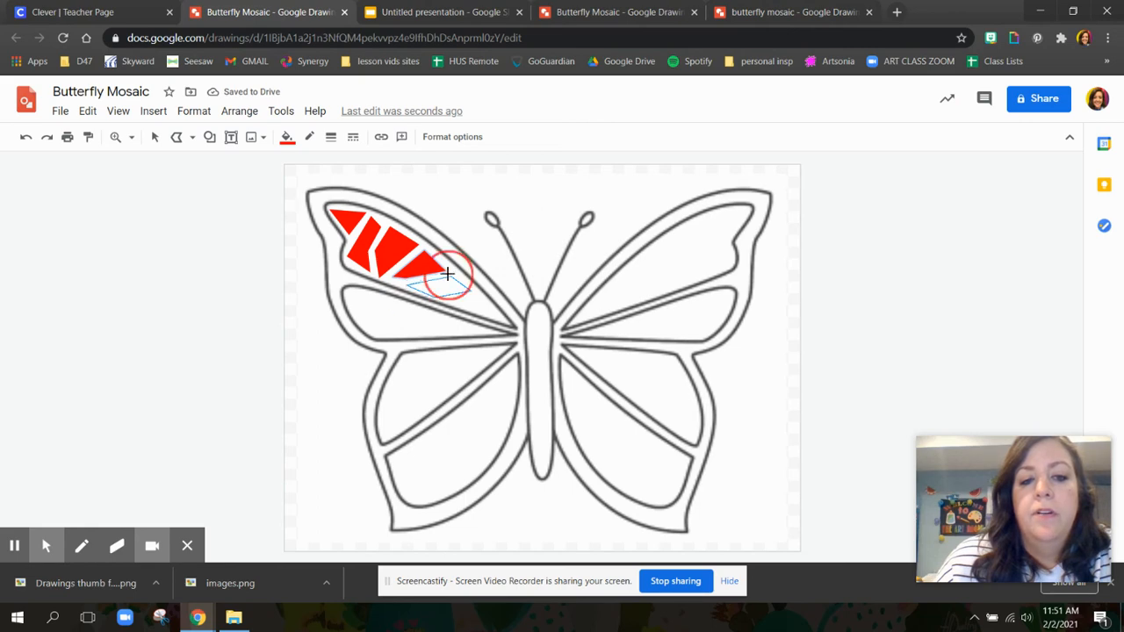
- Draw a long triangular tile in the inner corner of the upper-left wing and narrow it slightly from its outer side
click(476, 292)
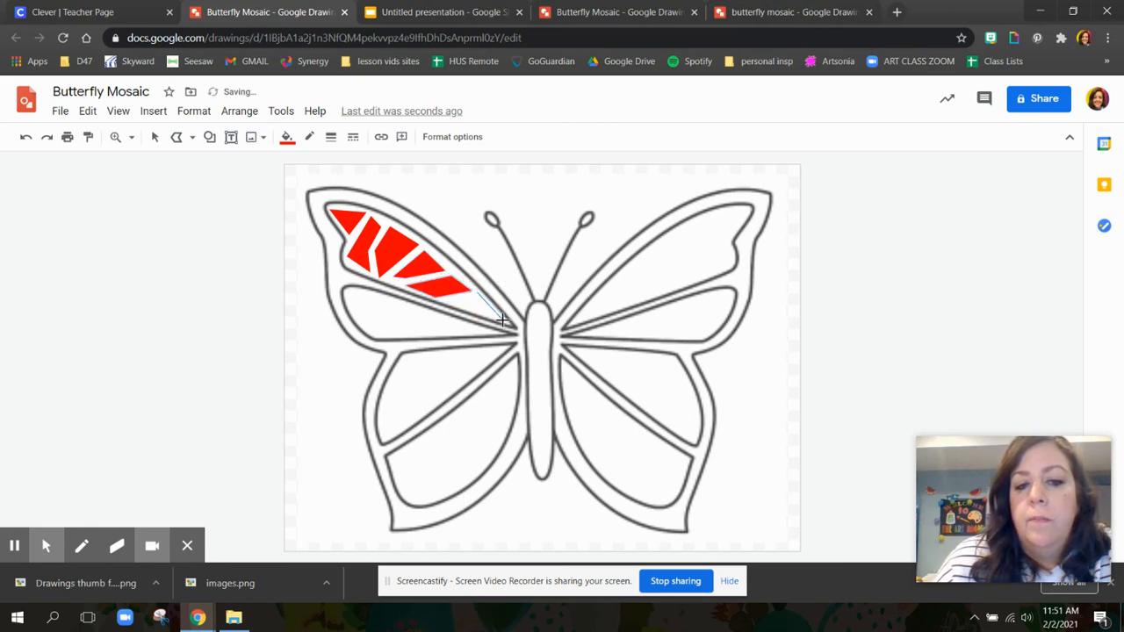
click(514, 324)
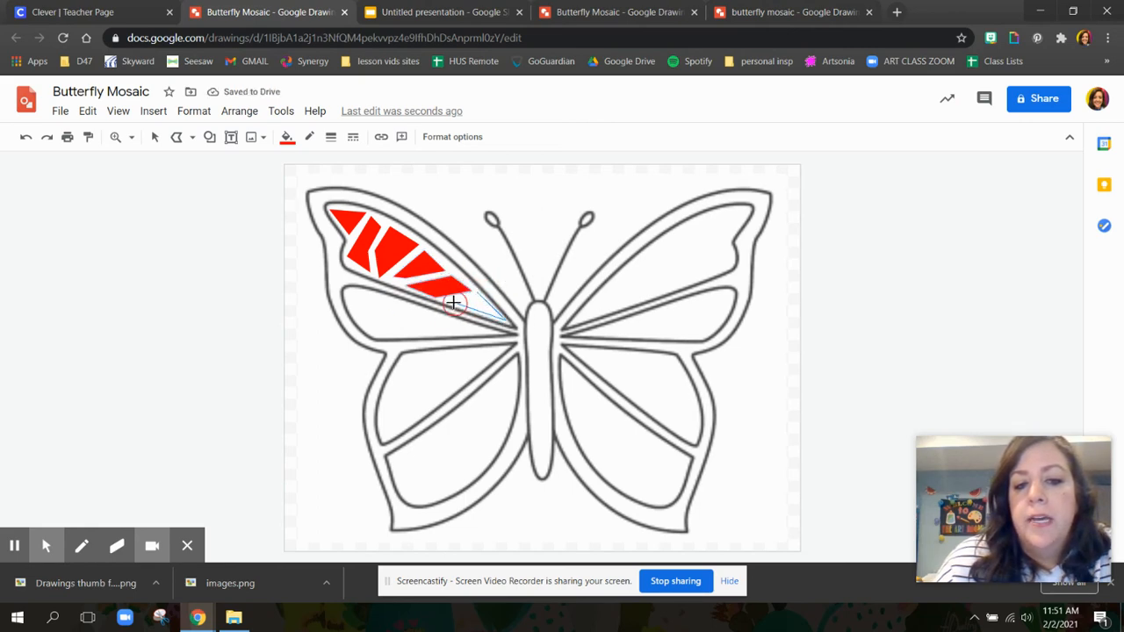
click(477, 293)
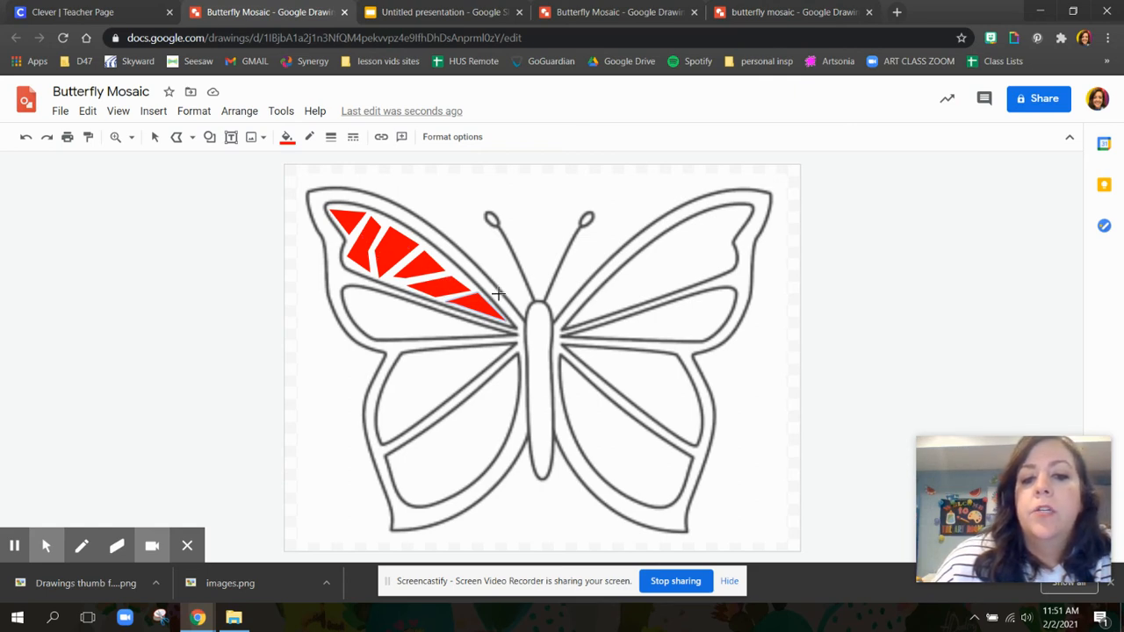
click(154, 138)
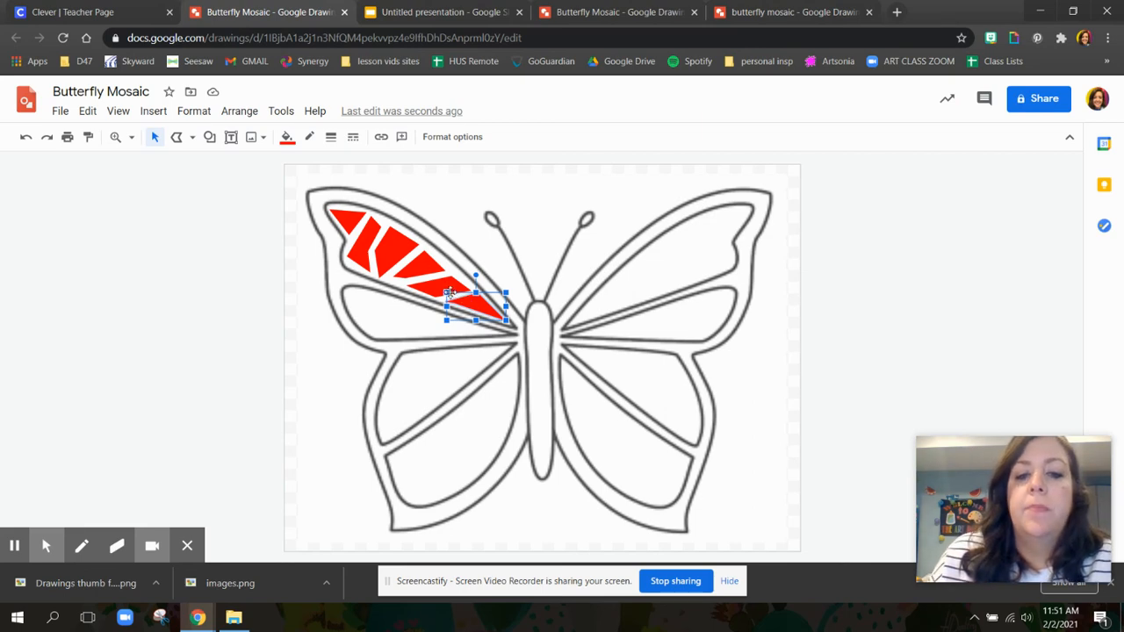
mouse_move(447, 293)
mouse_down()
mouse_move(437, 283)
mouse_move(467, 196)
mouse_move(425, 184)
mouse_move(414, 212)
mouse_move(446, 325)
mouse_move(463, 313)
mouse_move(454, 294)
mouse_up()
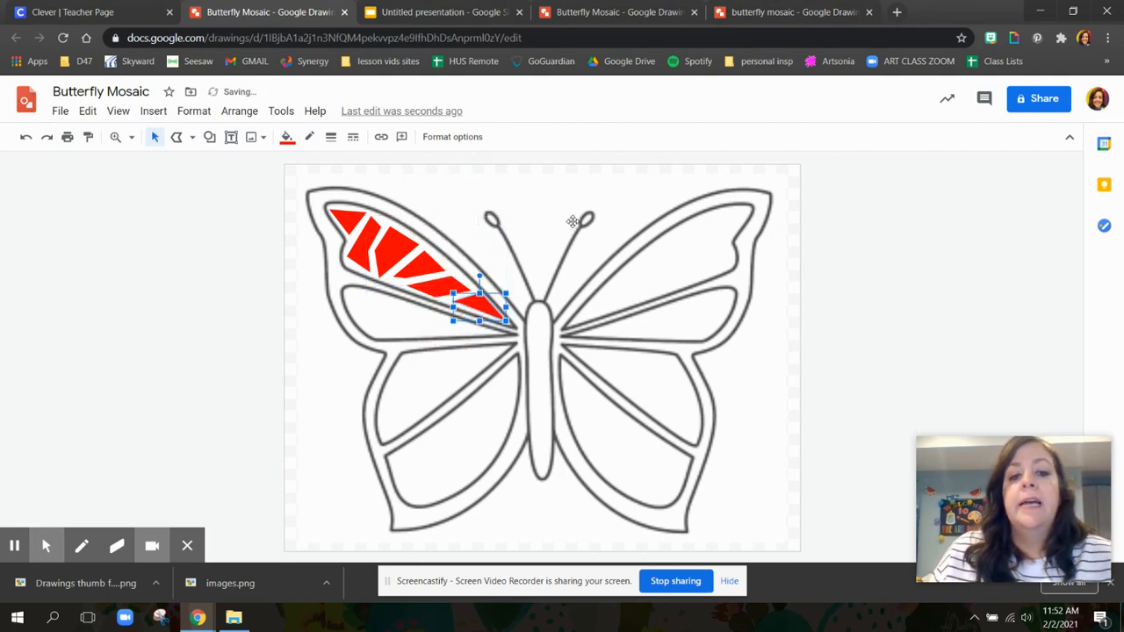
- Delete the wide third tile in the upper-left wing and undo the deletion
click(393, 241)
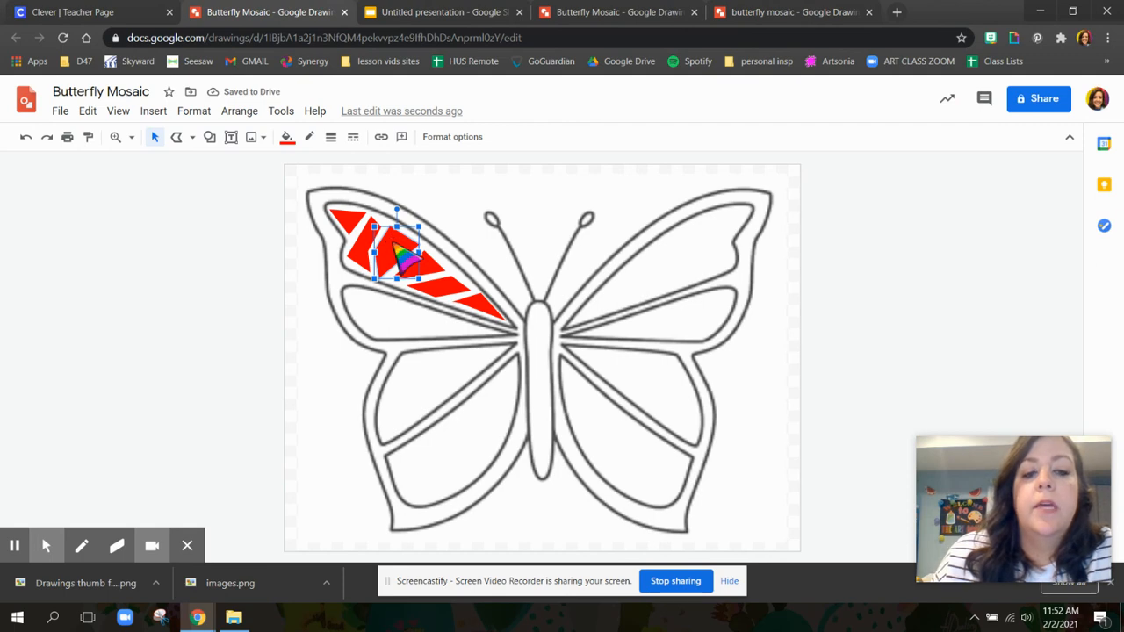
key(Delete)
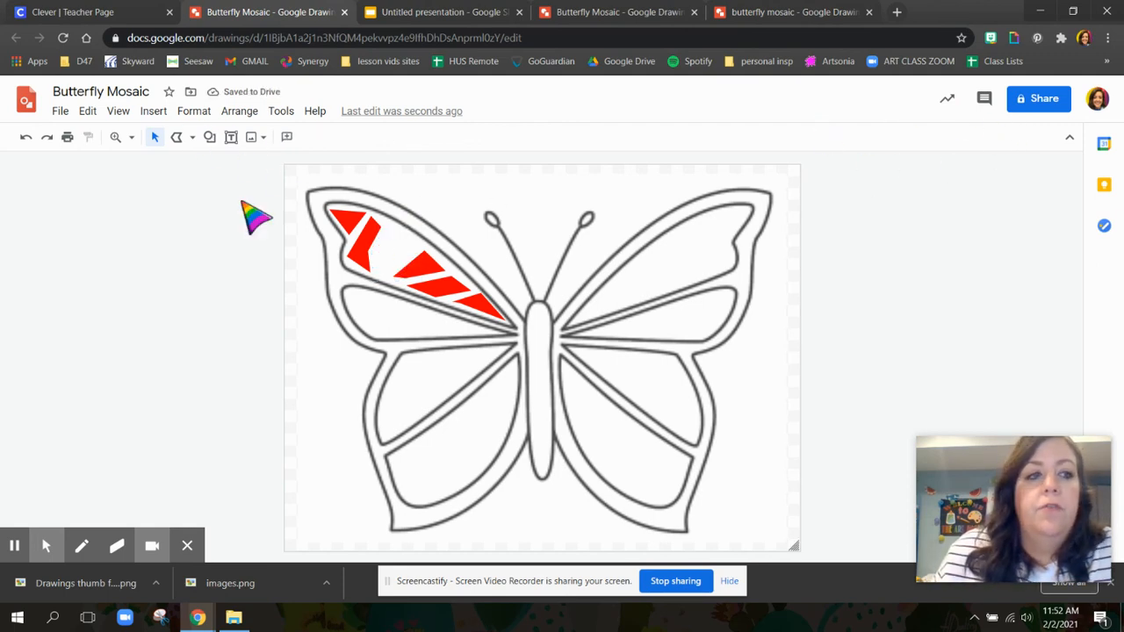
click(25, 137)
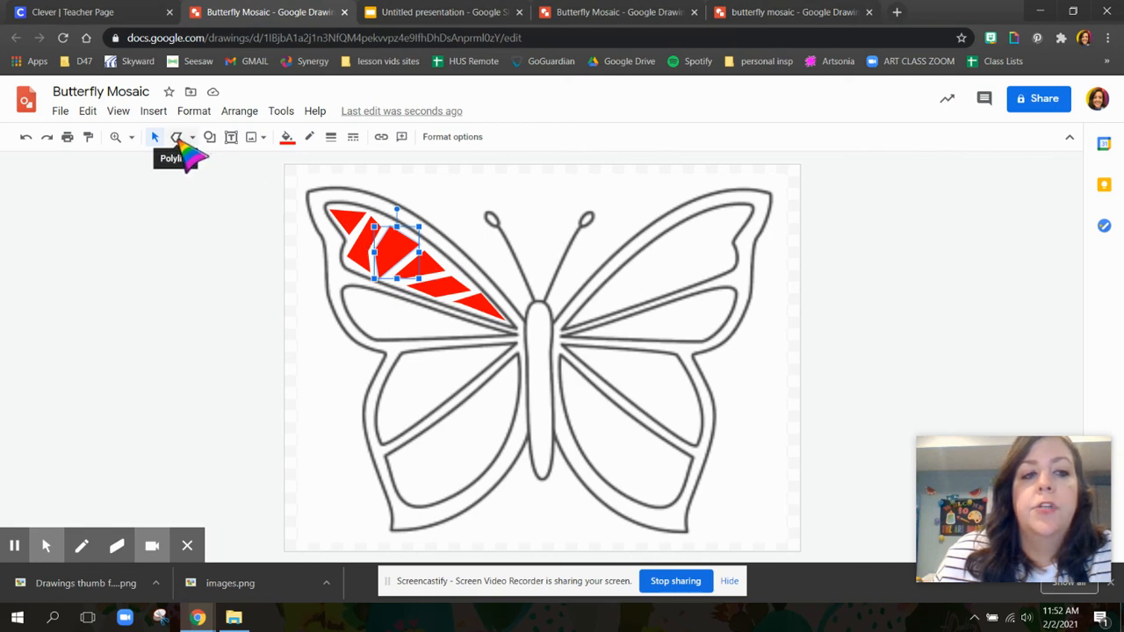
- Draw a small closed triangle with the Polyline tool in the outer tip of the butterfly's upper-right wing
click(179, 138)
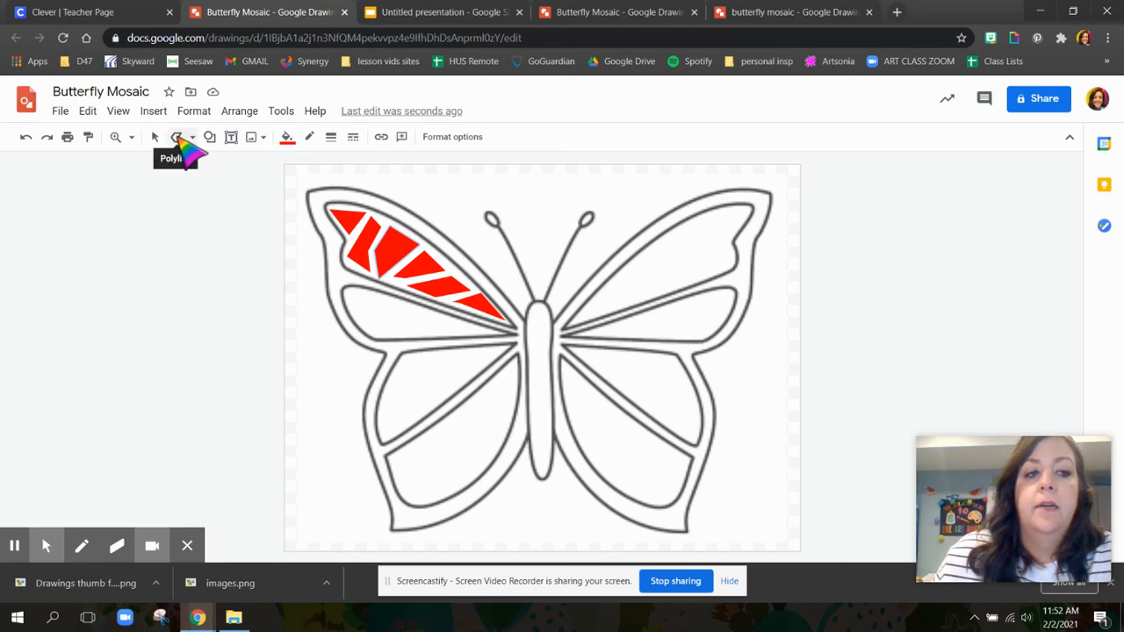
click(732, 232)
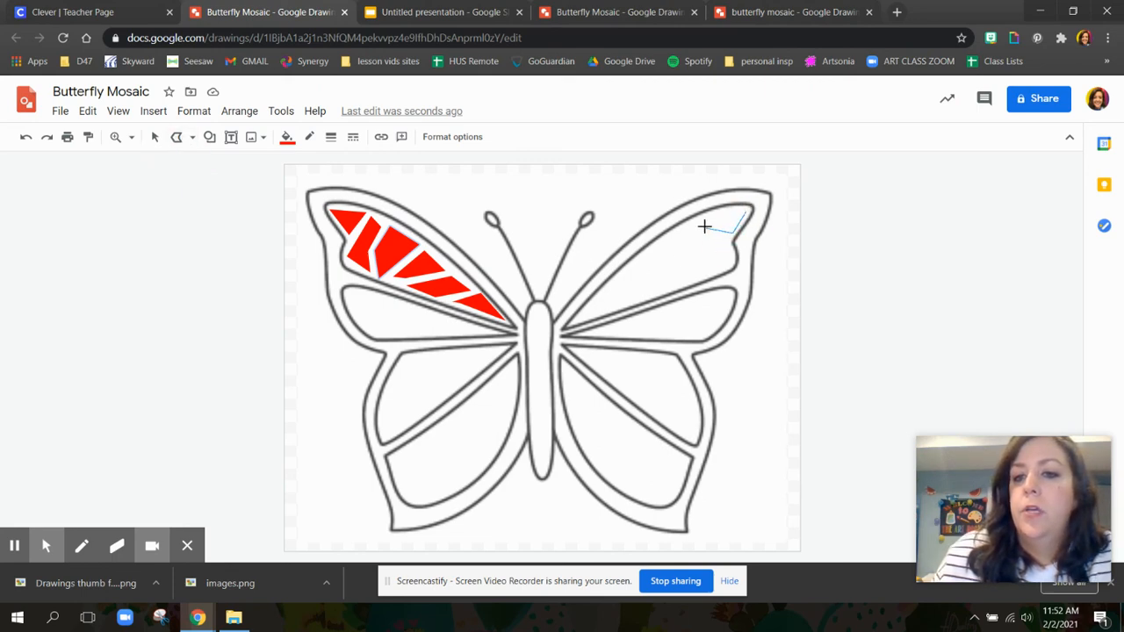
click(701, 218)
click(743, 210)
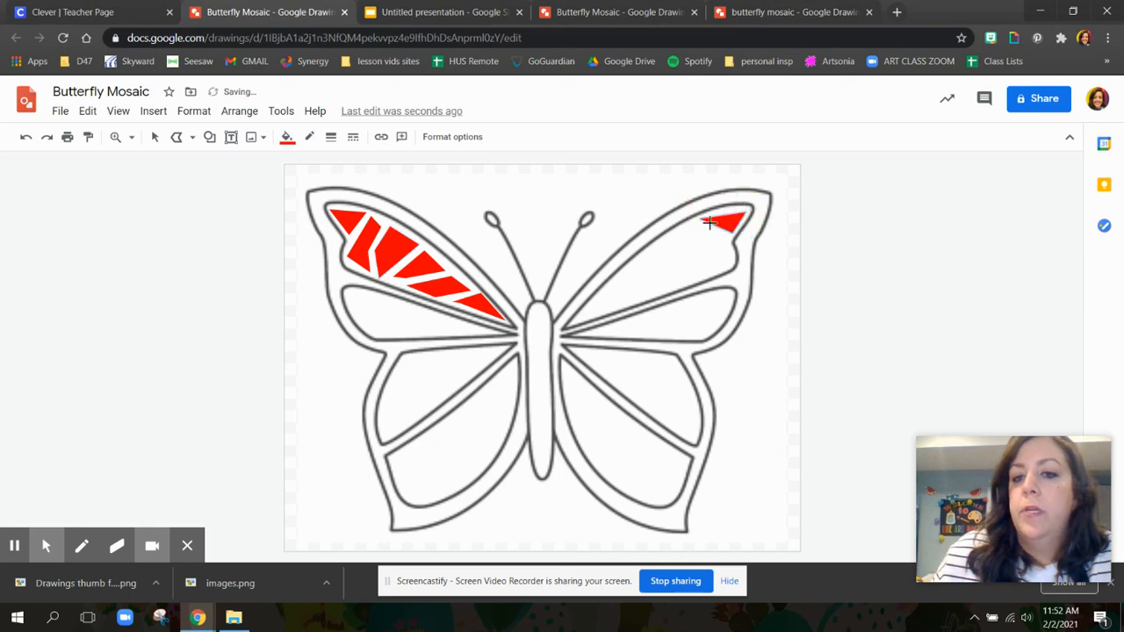